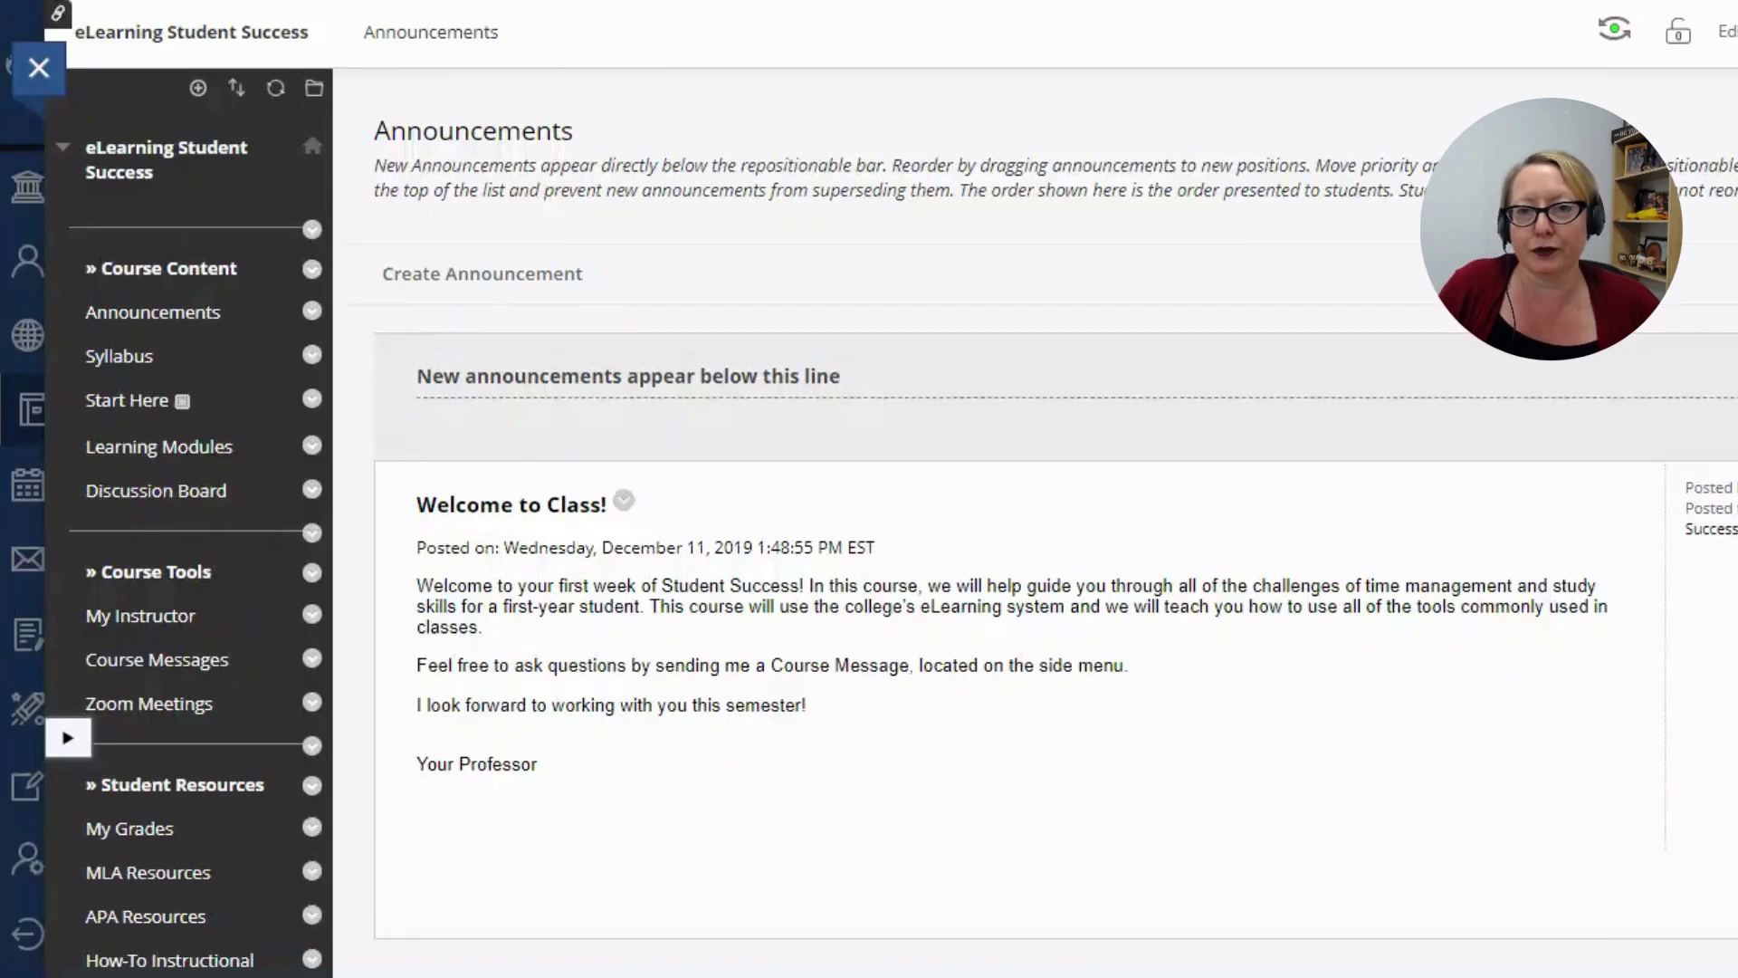
Go to the Groups page under Control Panel > Users and Groups in the course menu
scroll(169, 179, "down", 1)
scroll(169, 179, "down", 8)
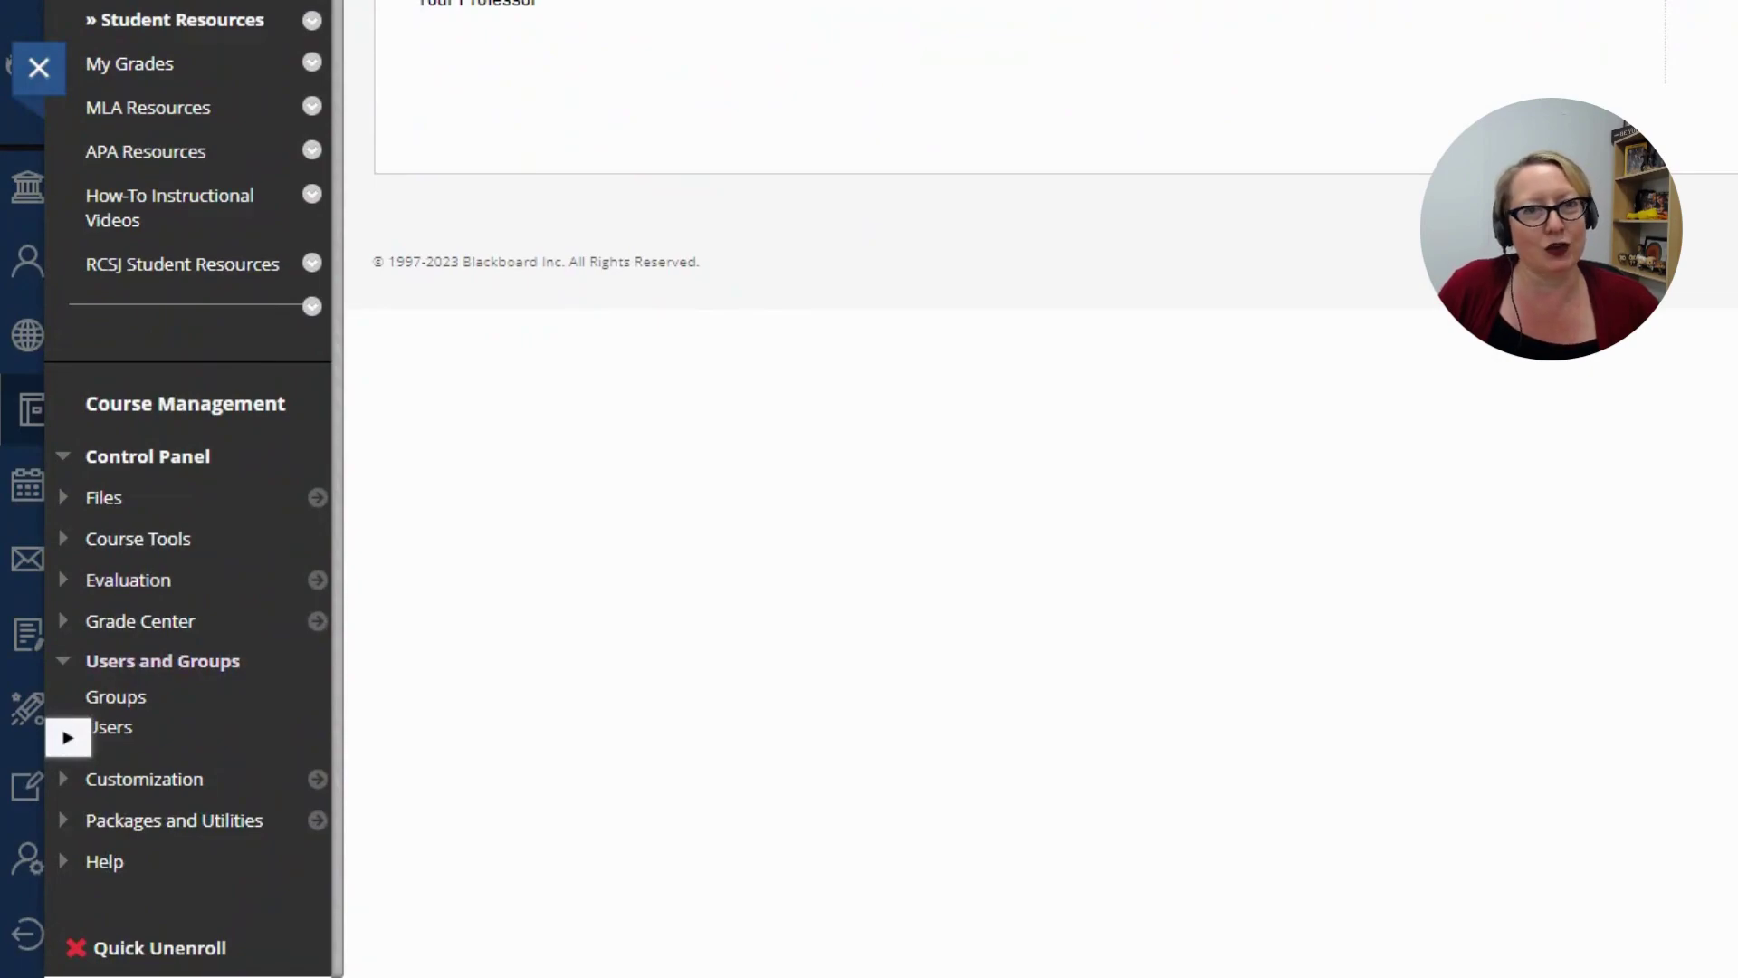
left_click(115, 696)
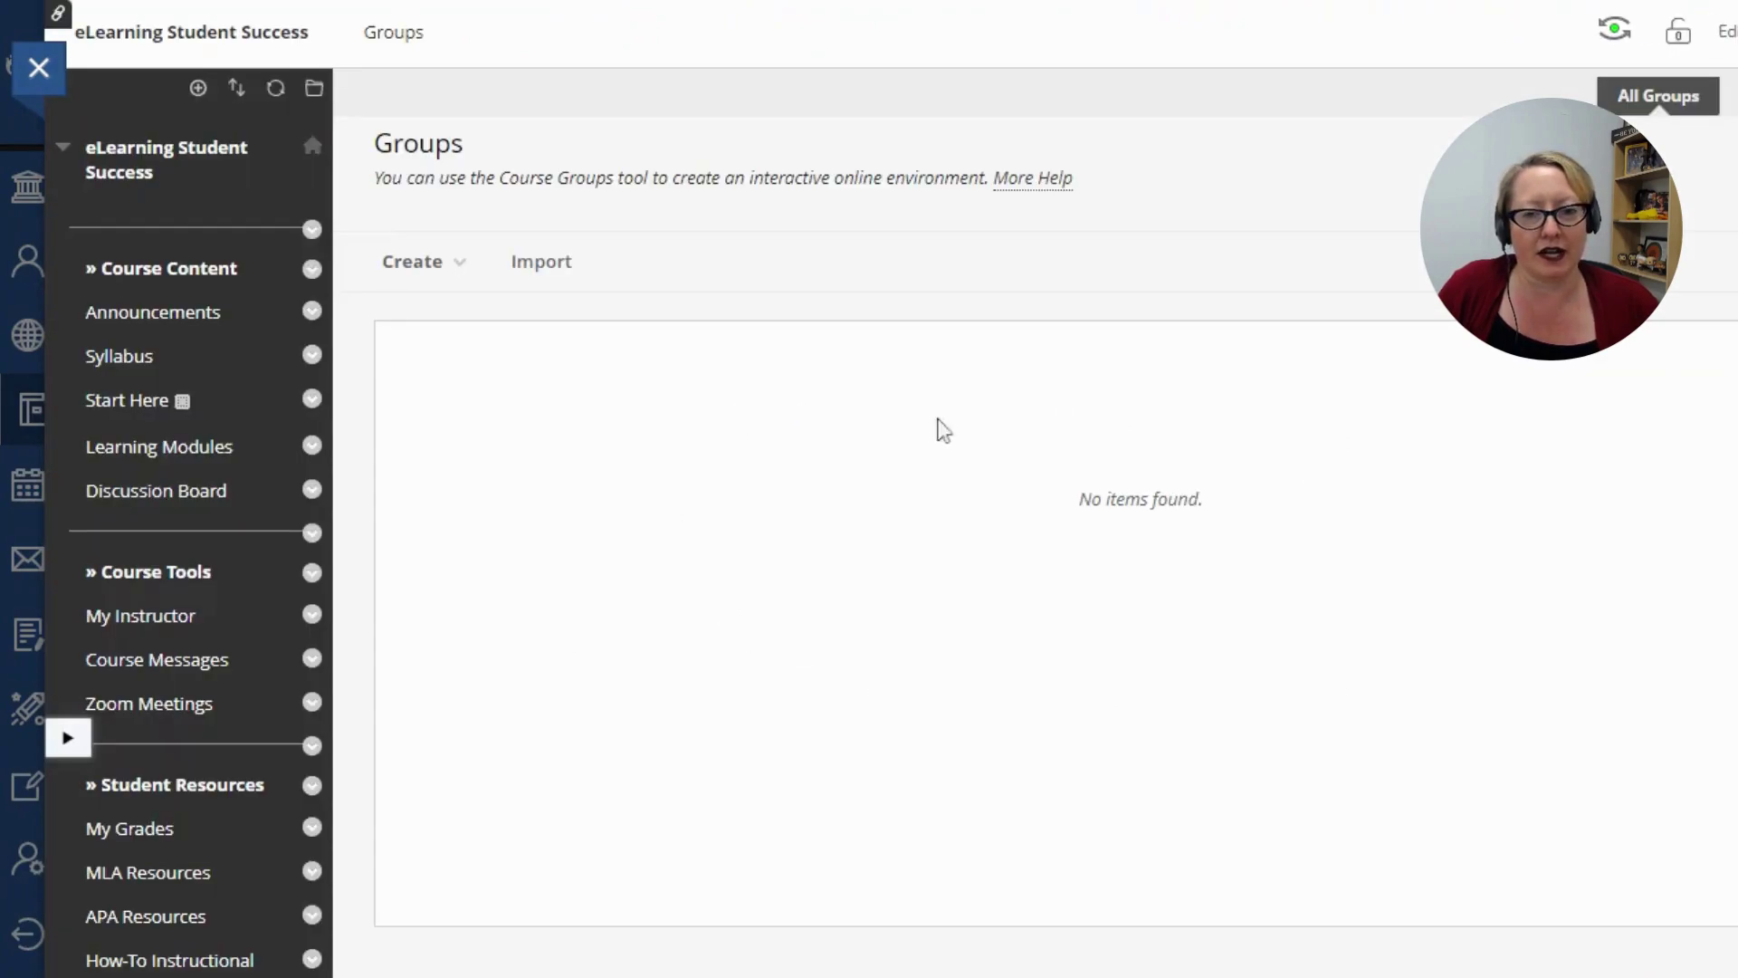
Open the Create menu to list the Single Group and Group Set options
left_click(448, 273)
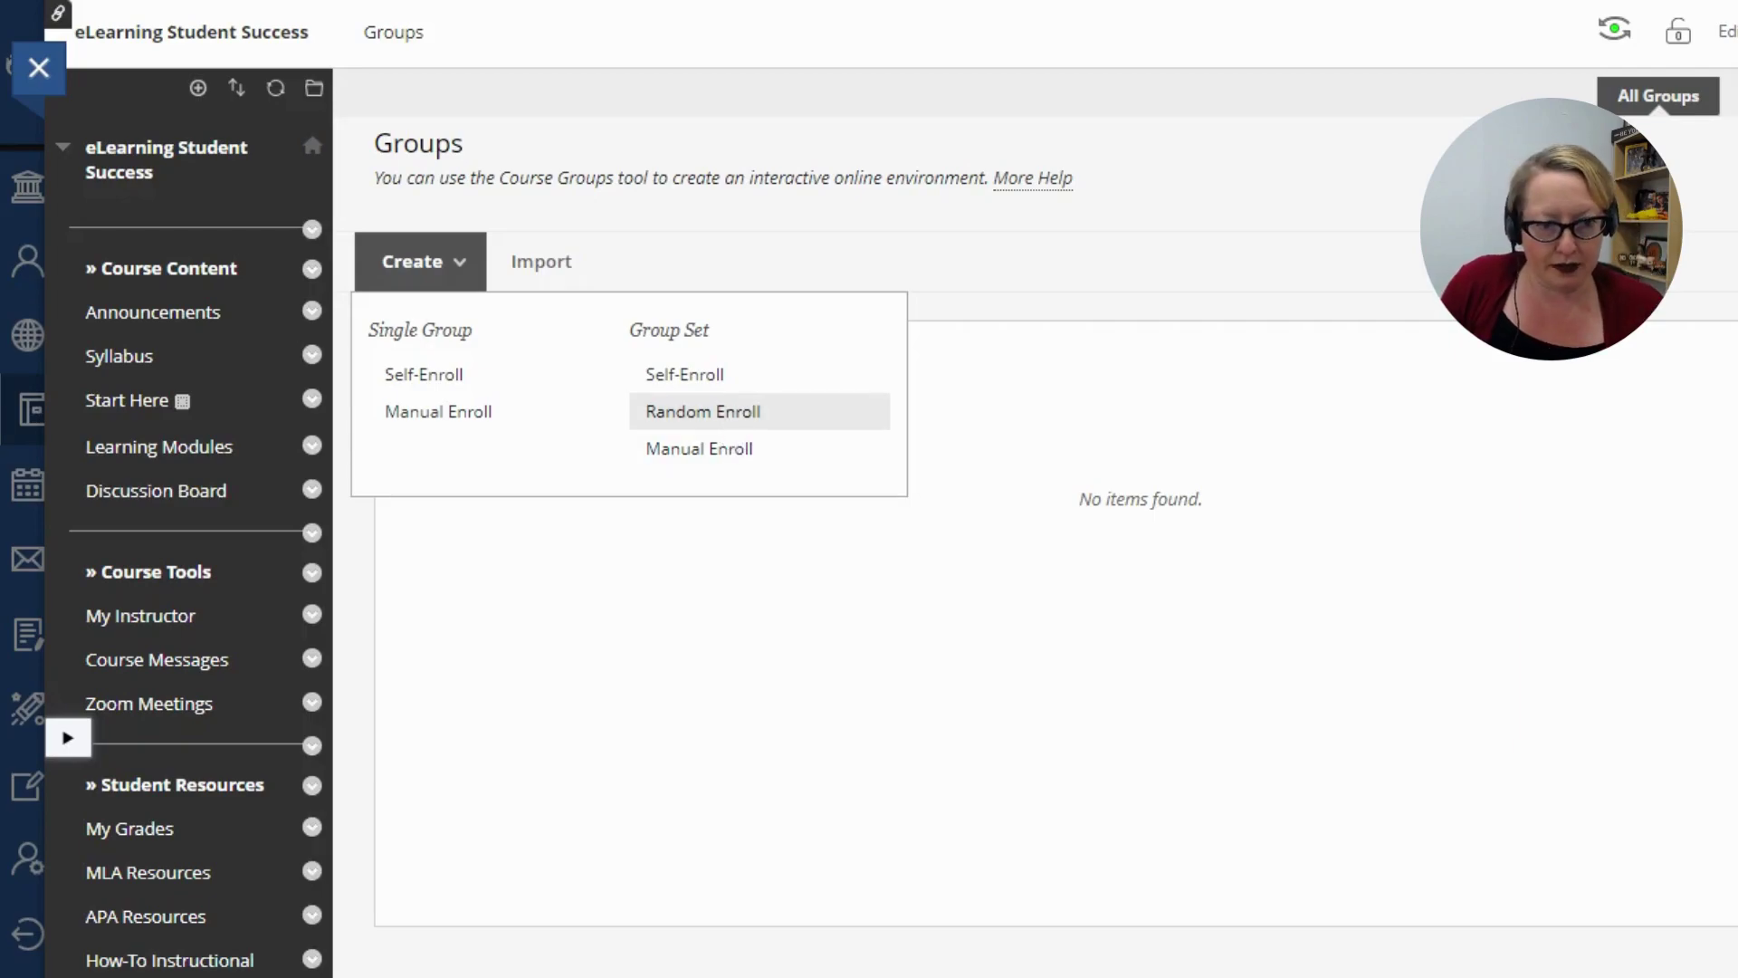
Start a Random Enroll group set named 'Group Activity' and scroll to Tool Availability
left_click(722, 416)
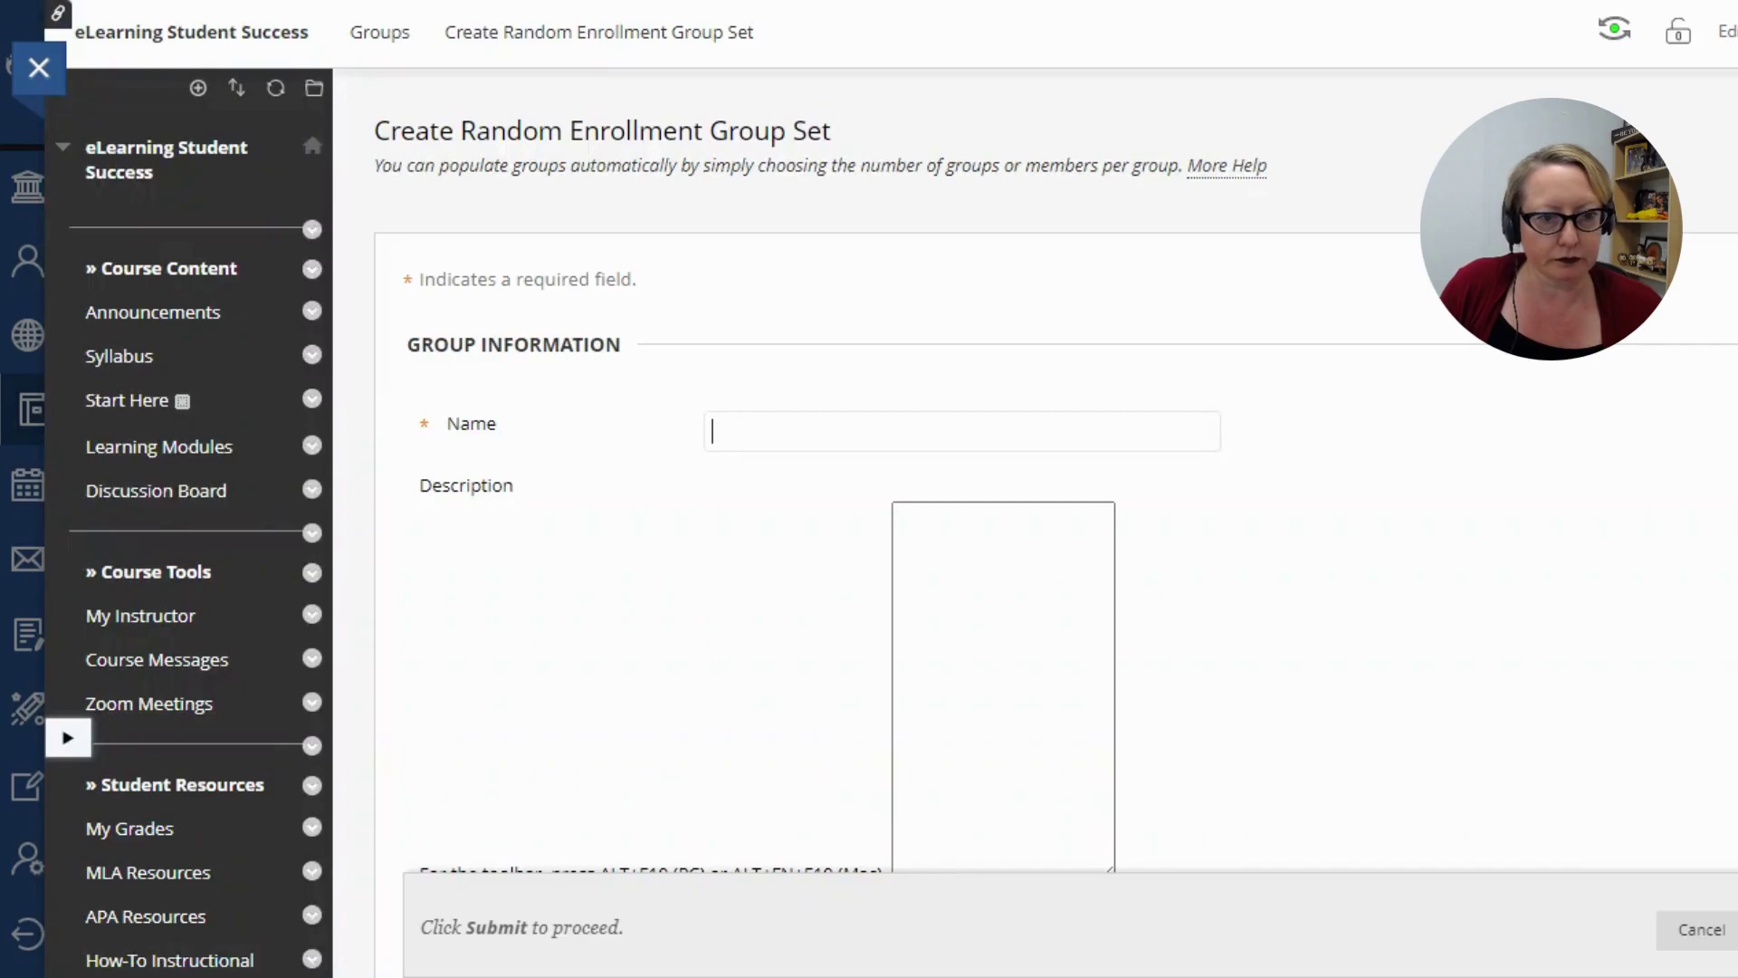
type("Gr")
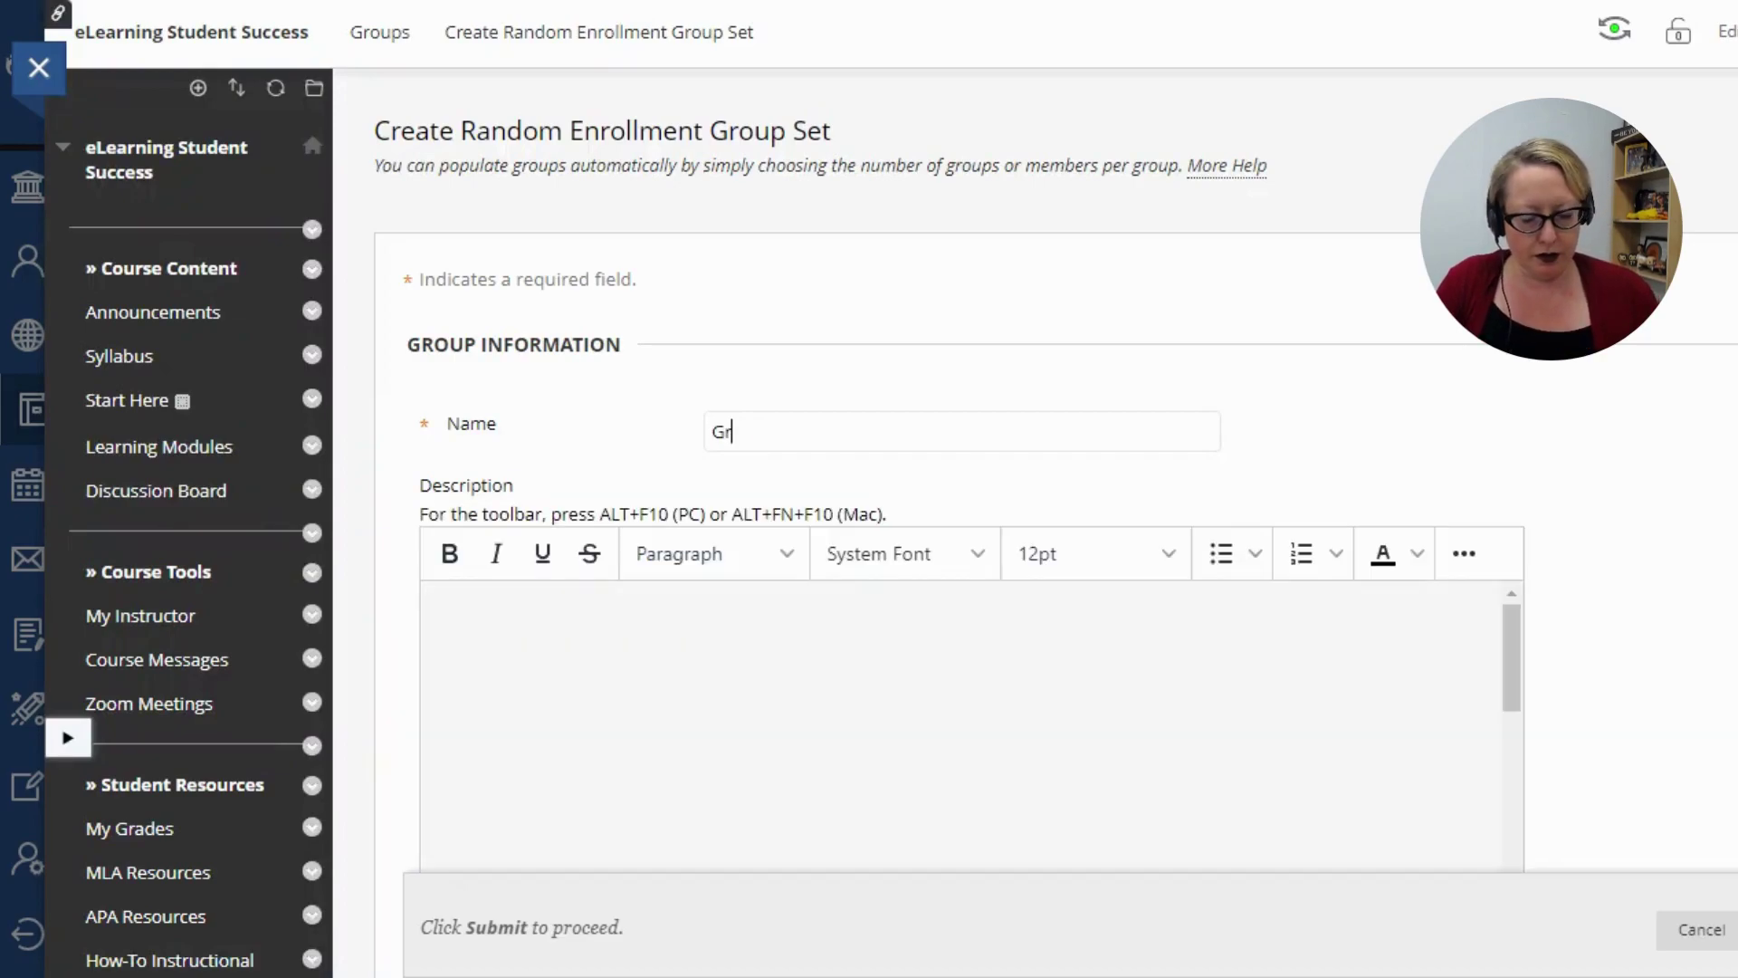
type("oup ")
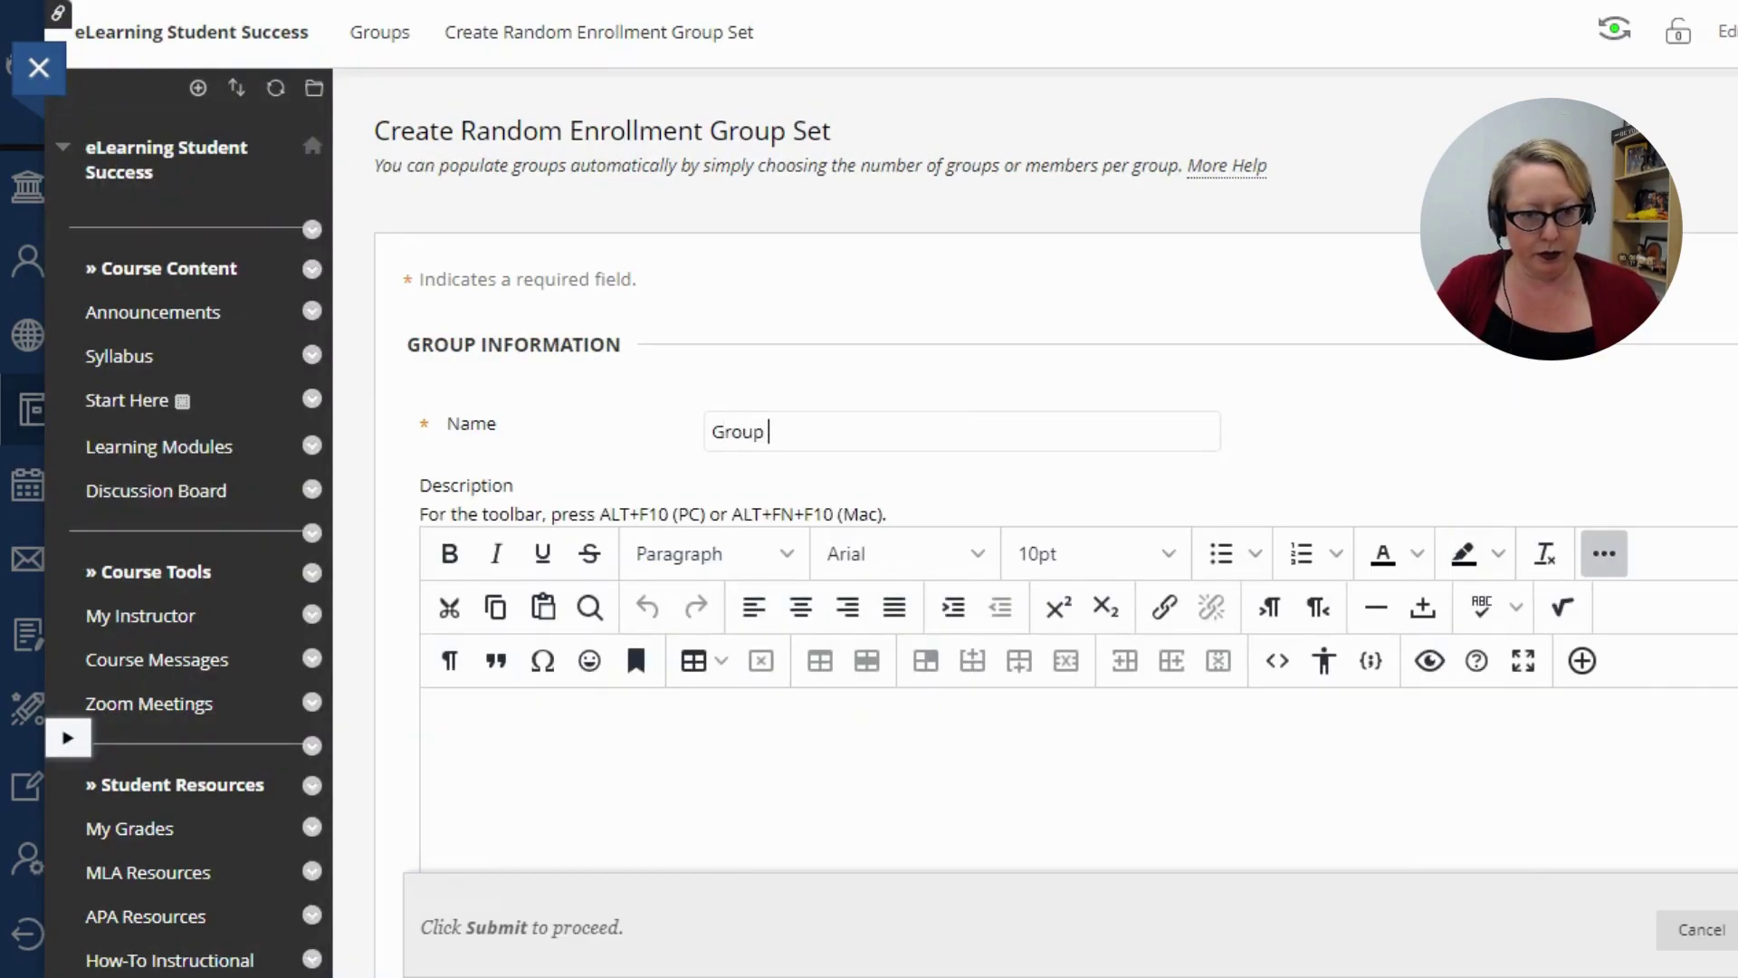
type("Activity")
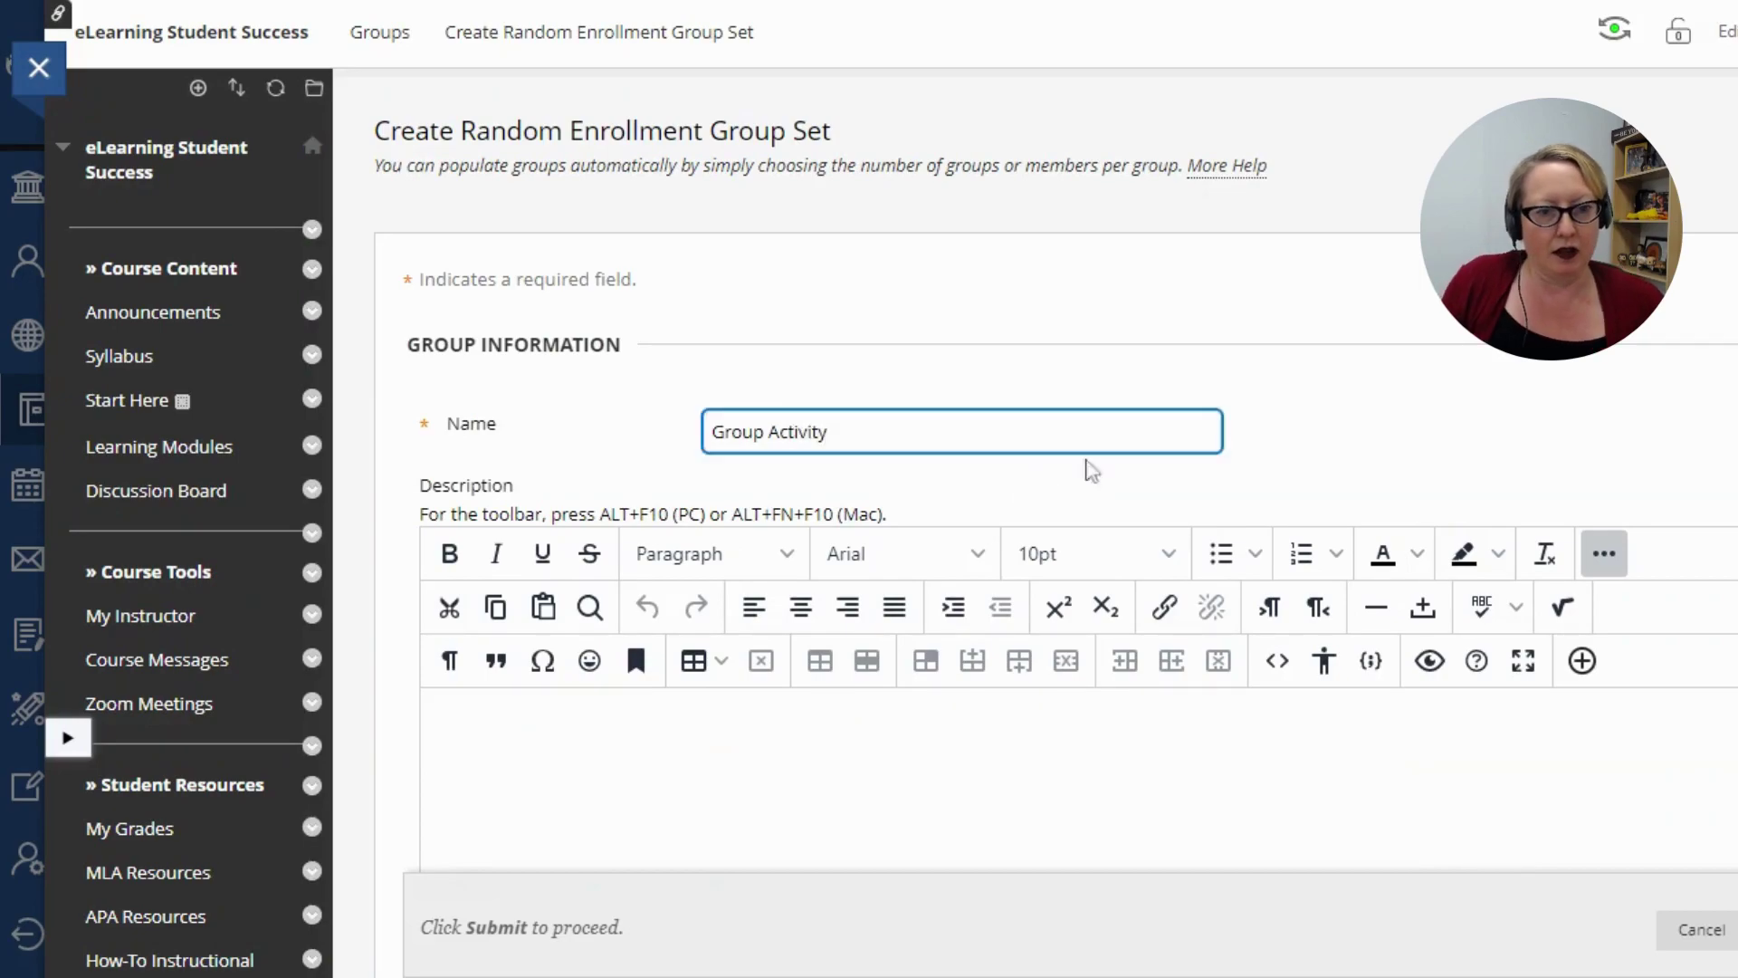
scroll(1091, 470, "down", 10)
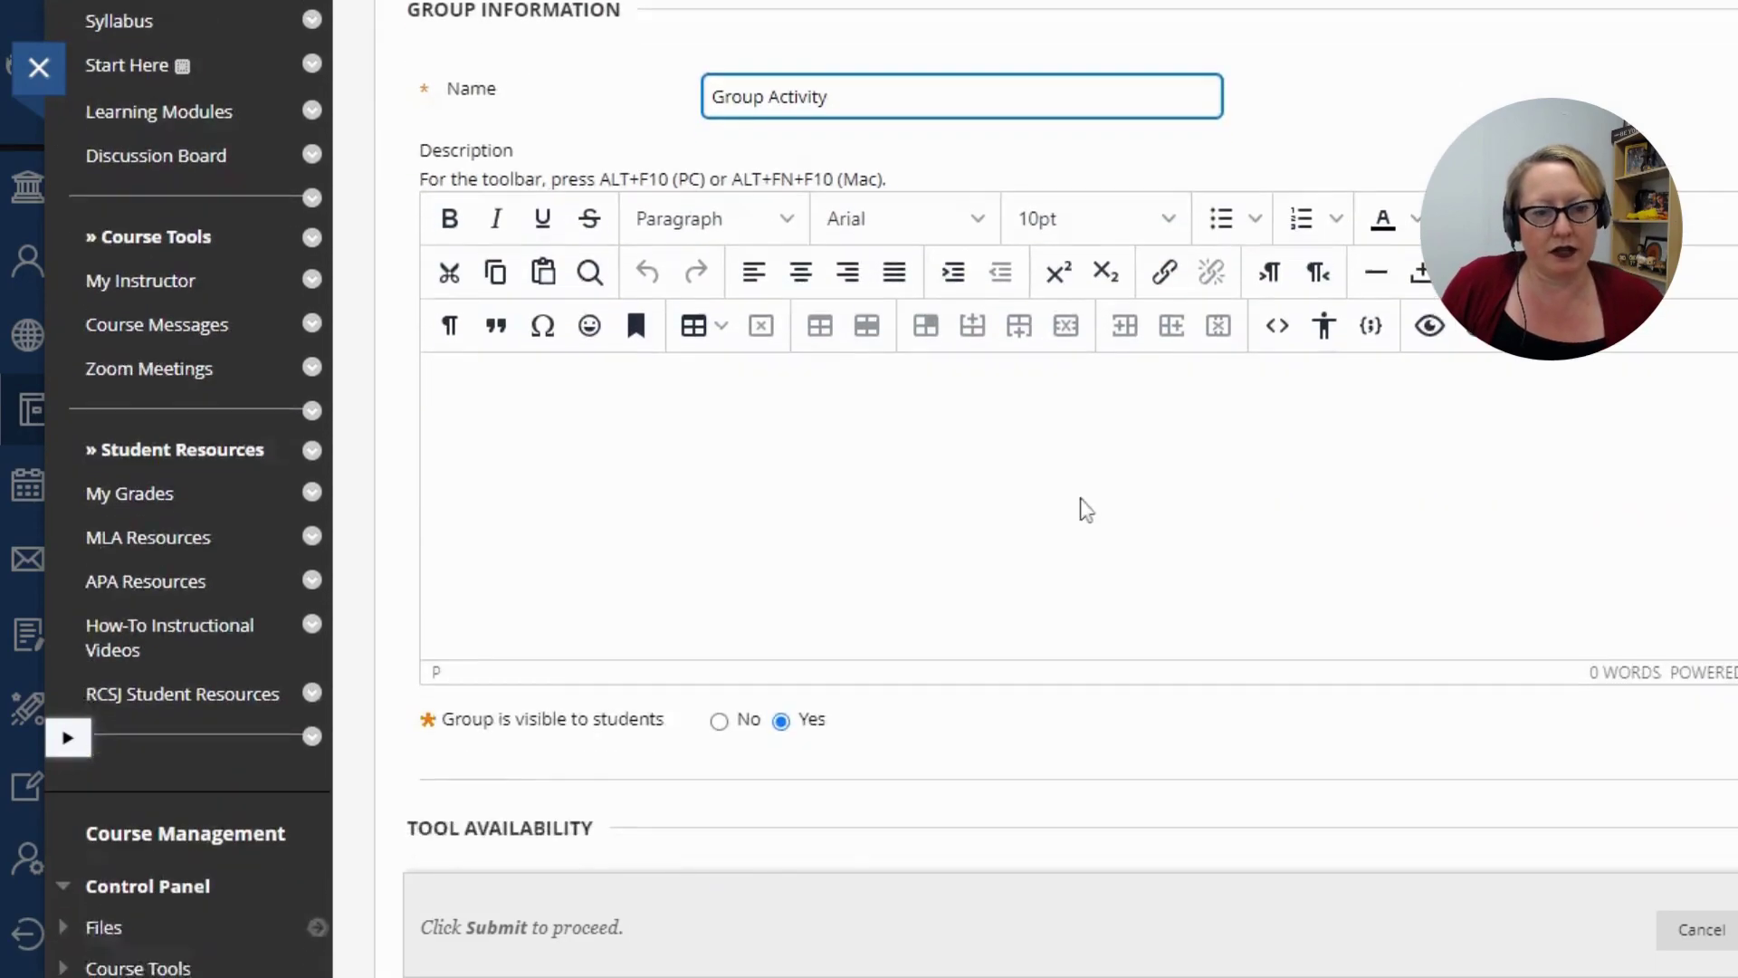
scroll(1086, 468, "down", 1)
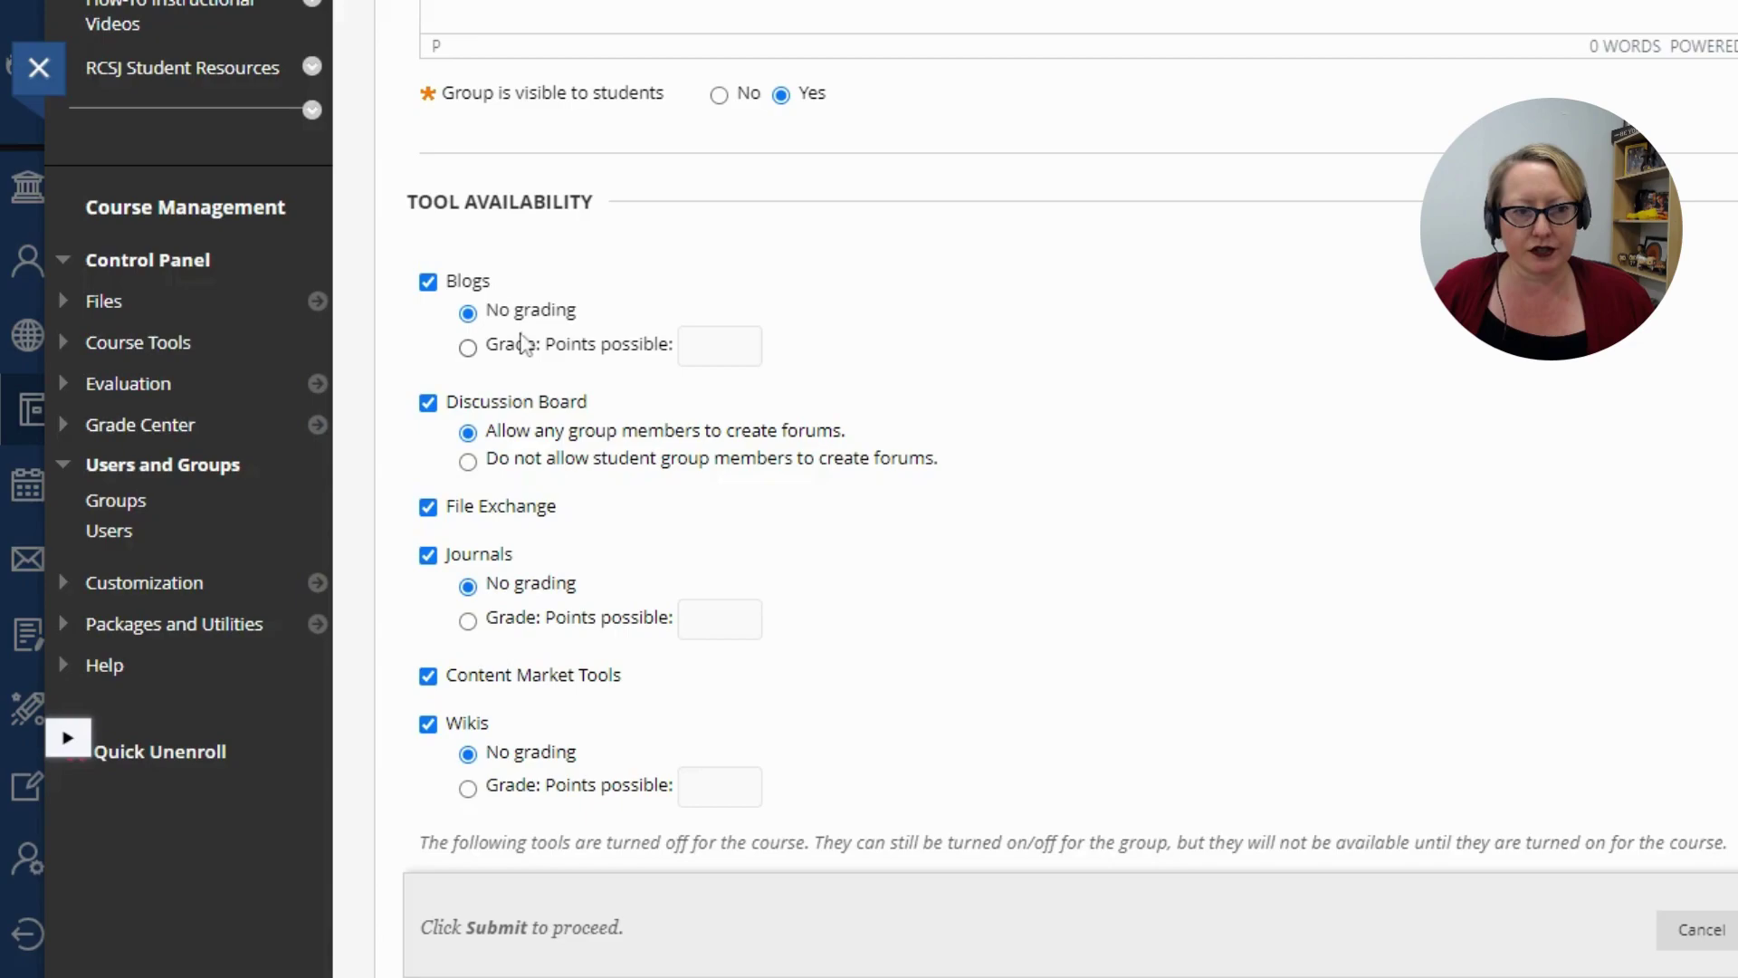
Disable Blogs, Journals, Content Market Tools and Wikis, and stop students creating forums
left_click(429, 282)
left_click(429, 555)
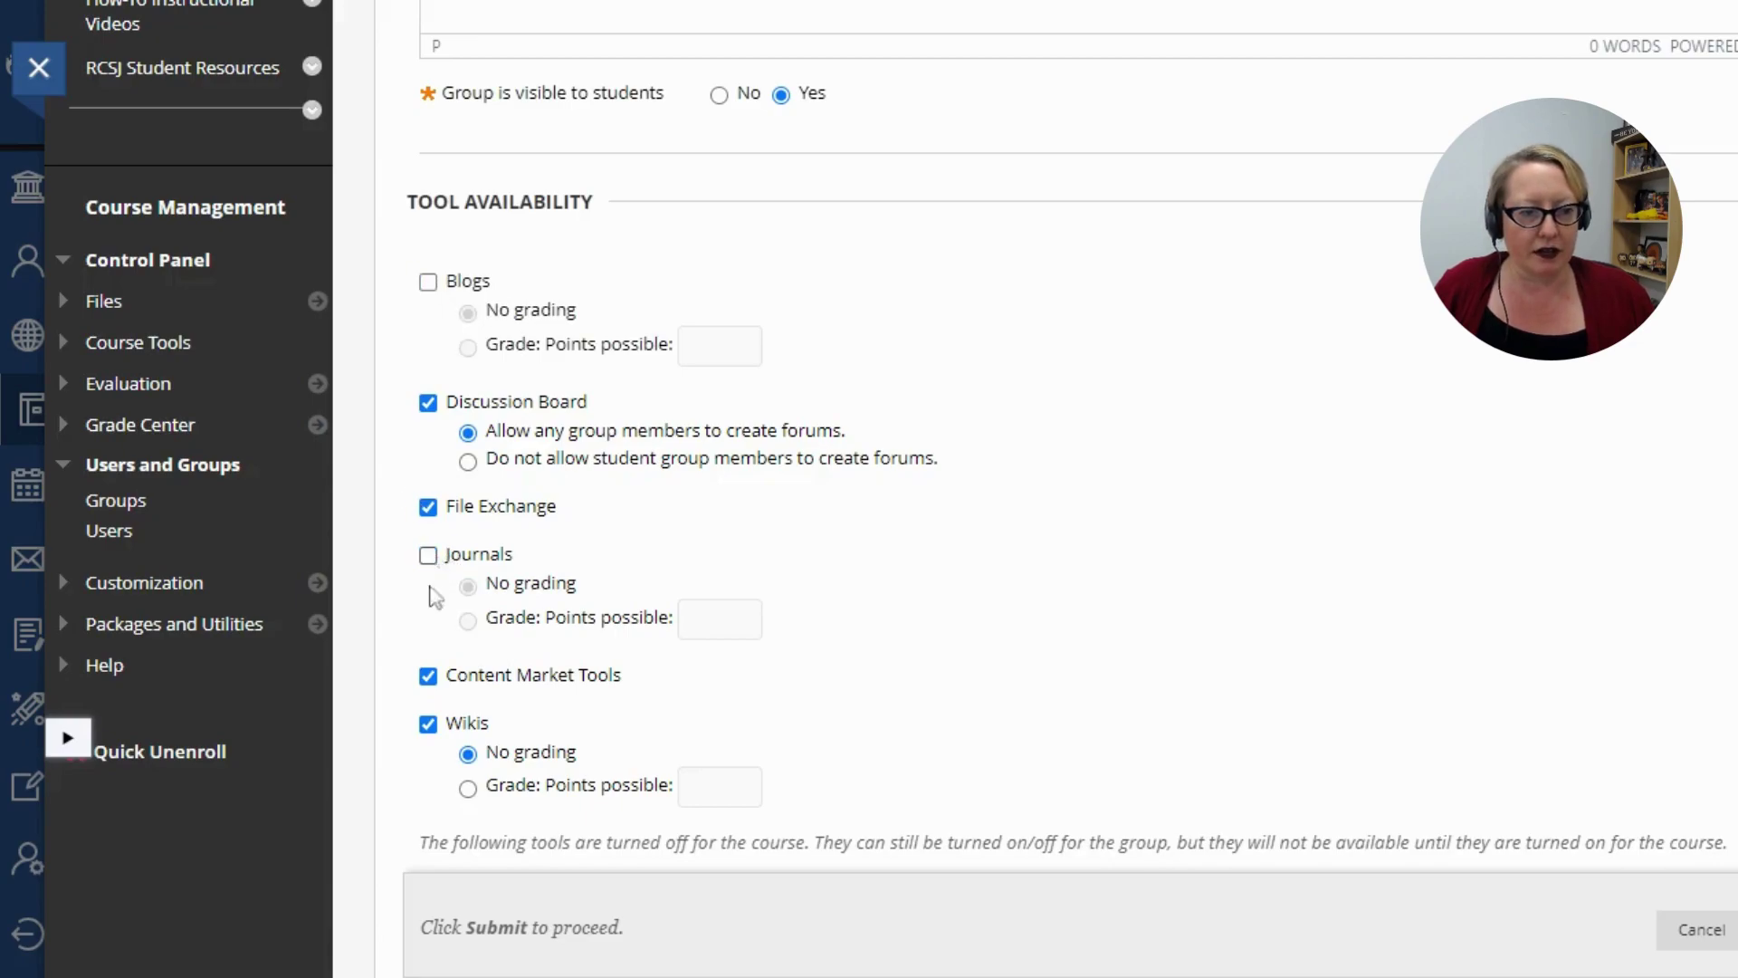
left_click(428, 676)
left_click(428, 724)
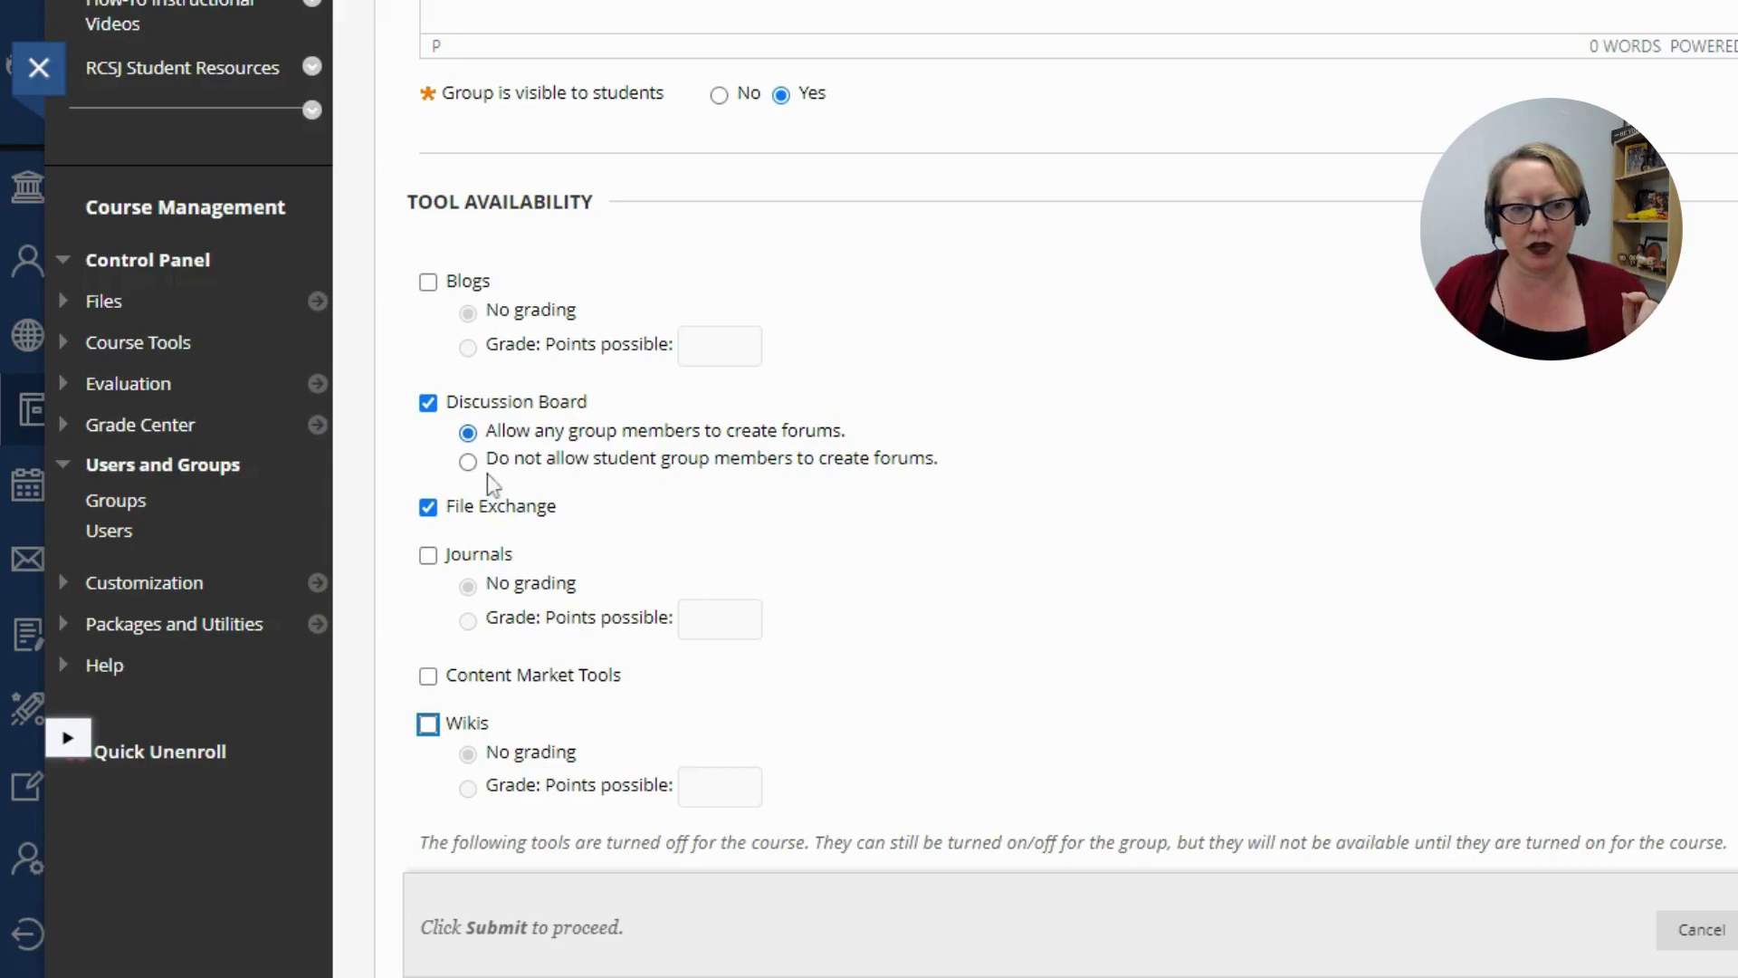
left_click(468, 461)
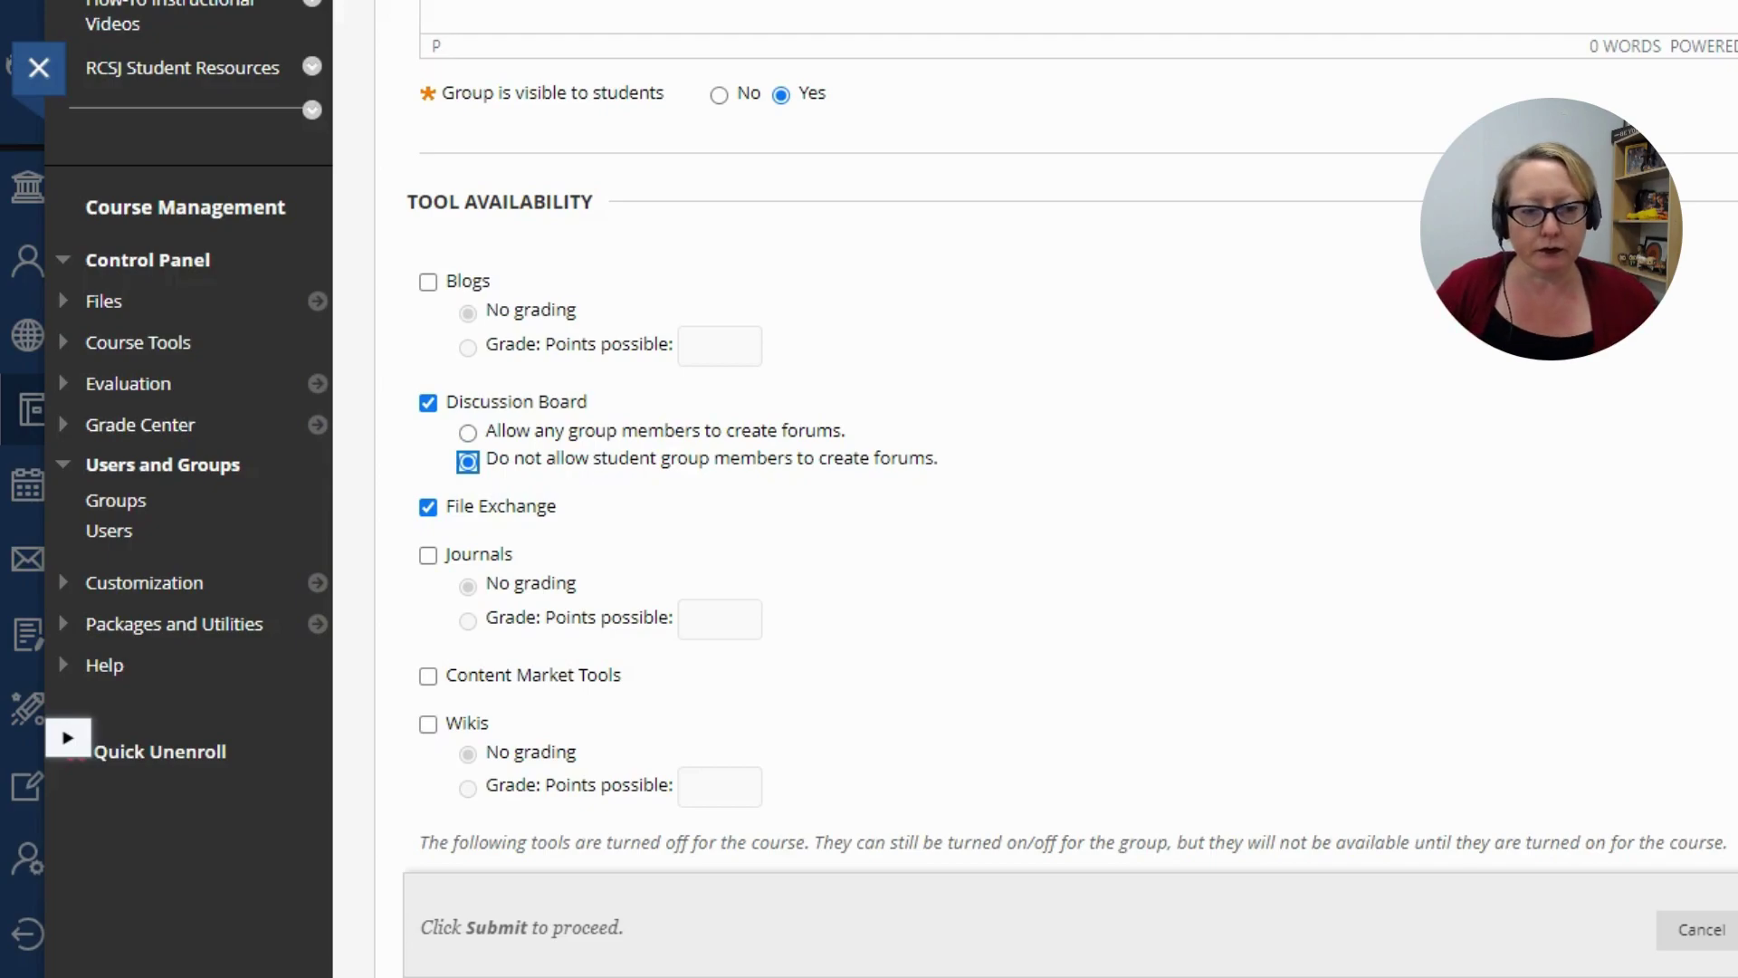
Under Membership, set Number of Students per Group to 4
scroll(1259, 359, "down", 5)
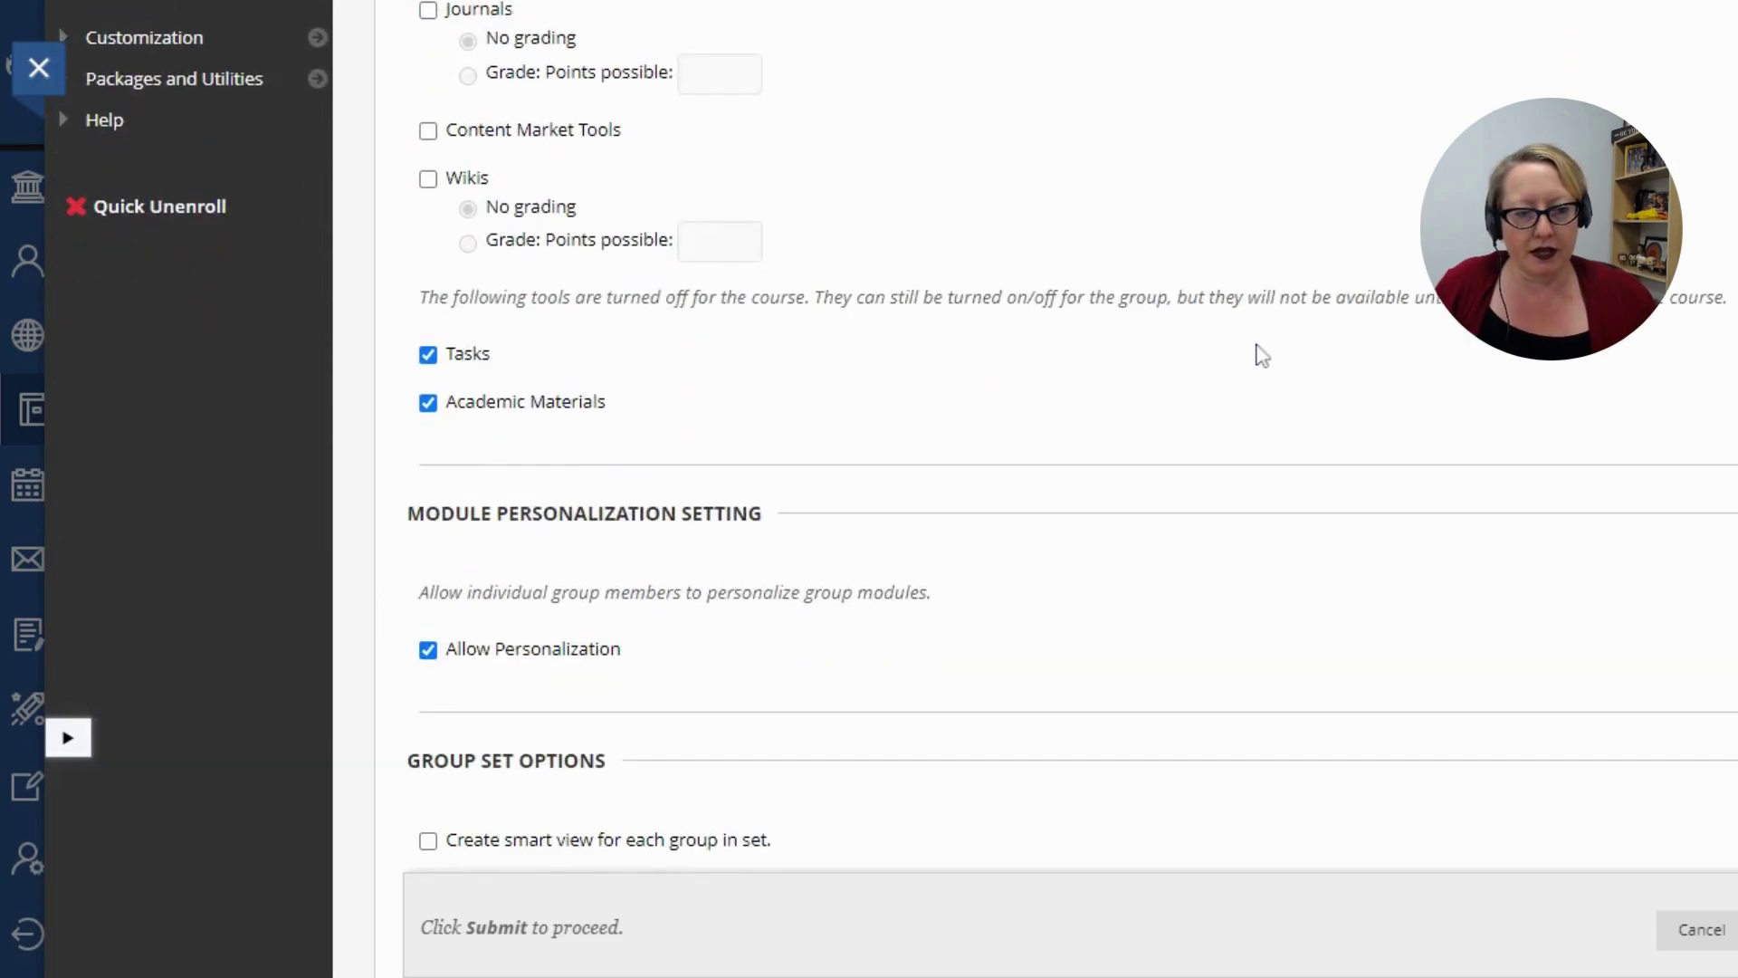
scroll(908, 323, "down", 6)
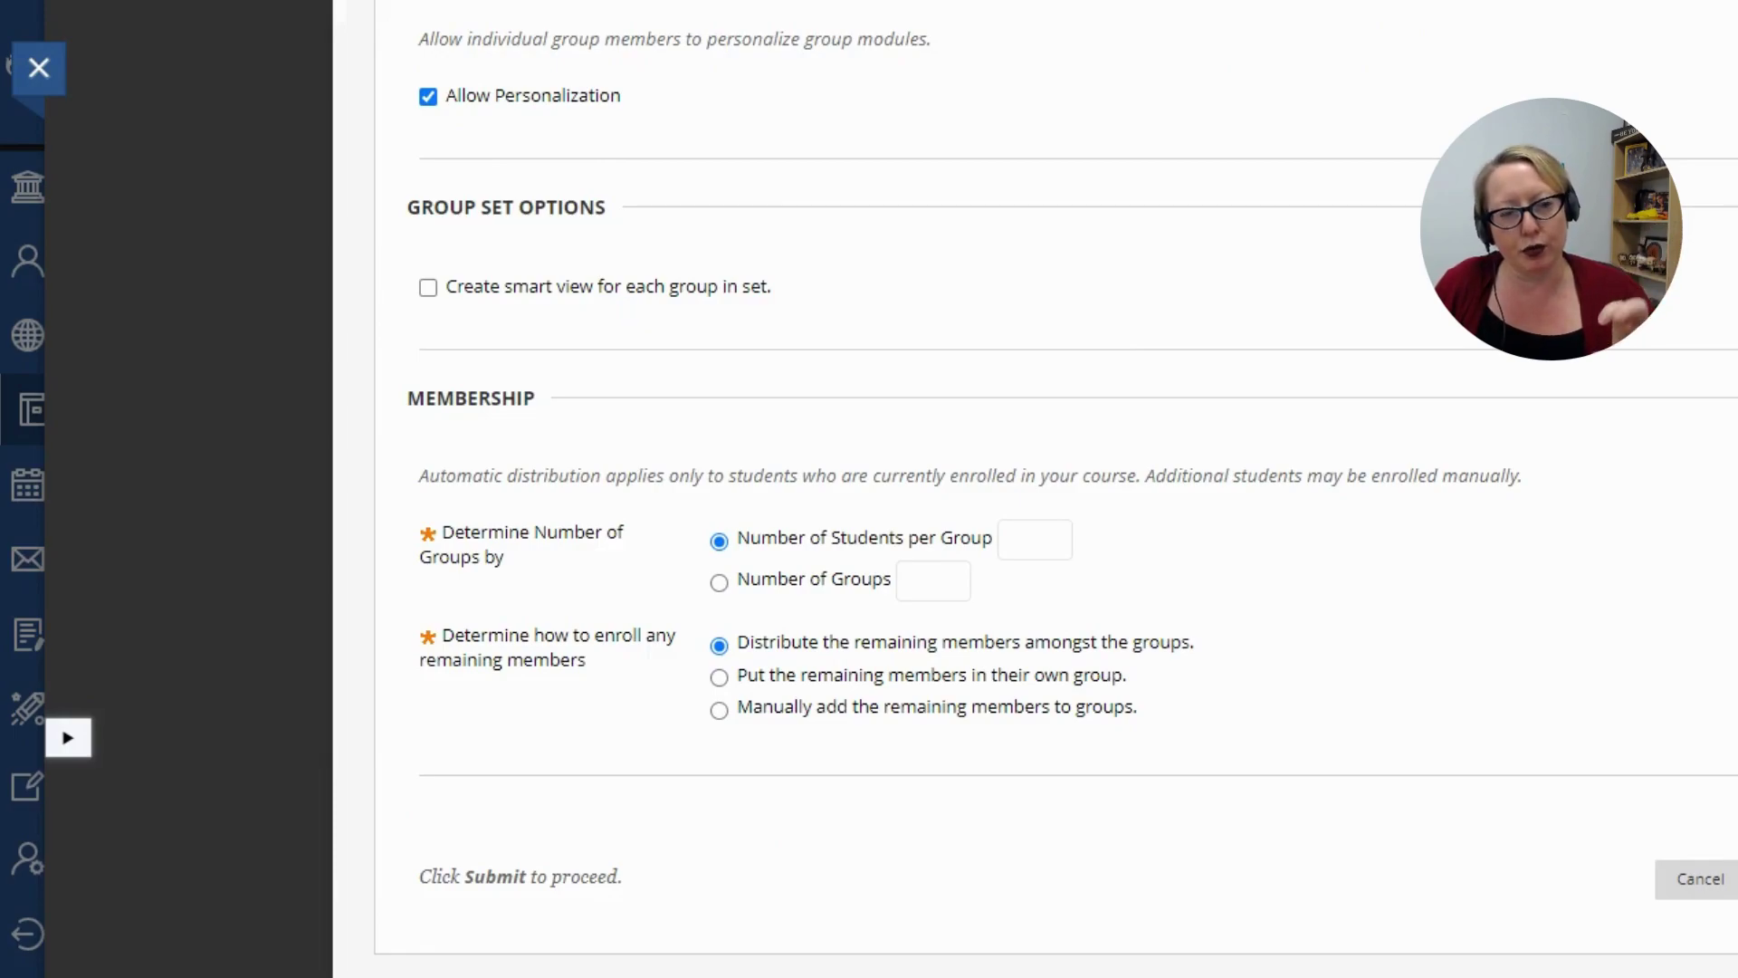
scroll(1109, 338, "down", 1)
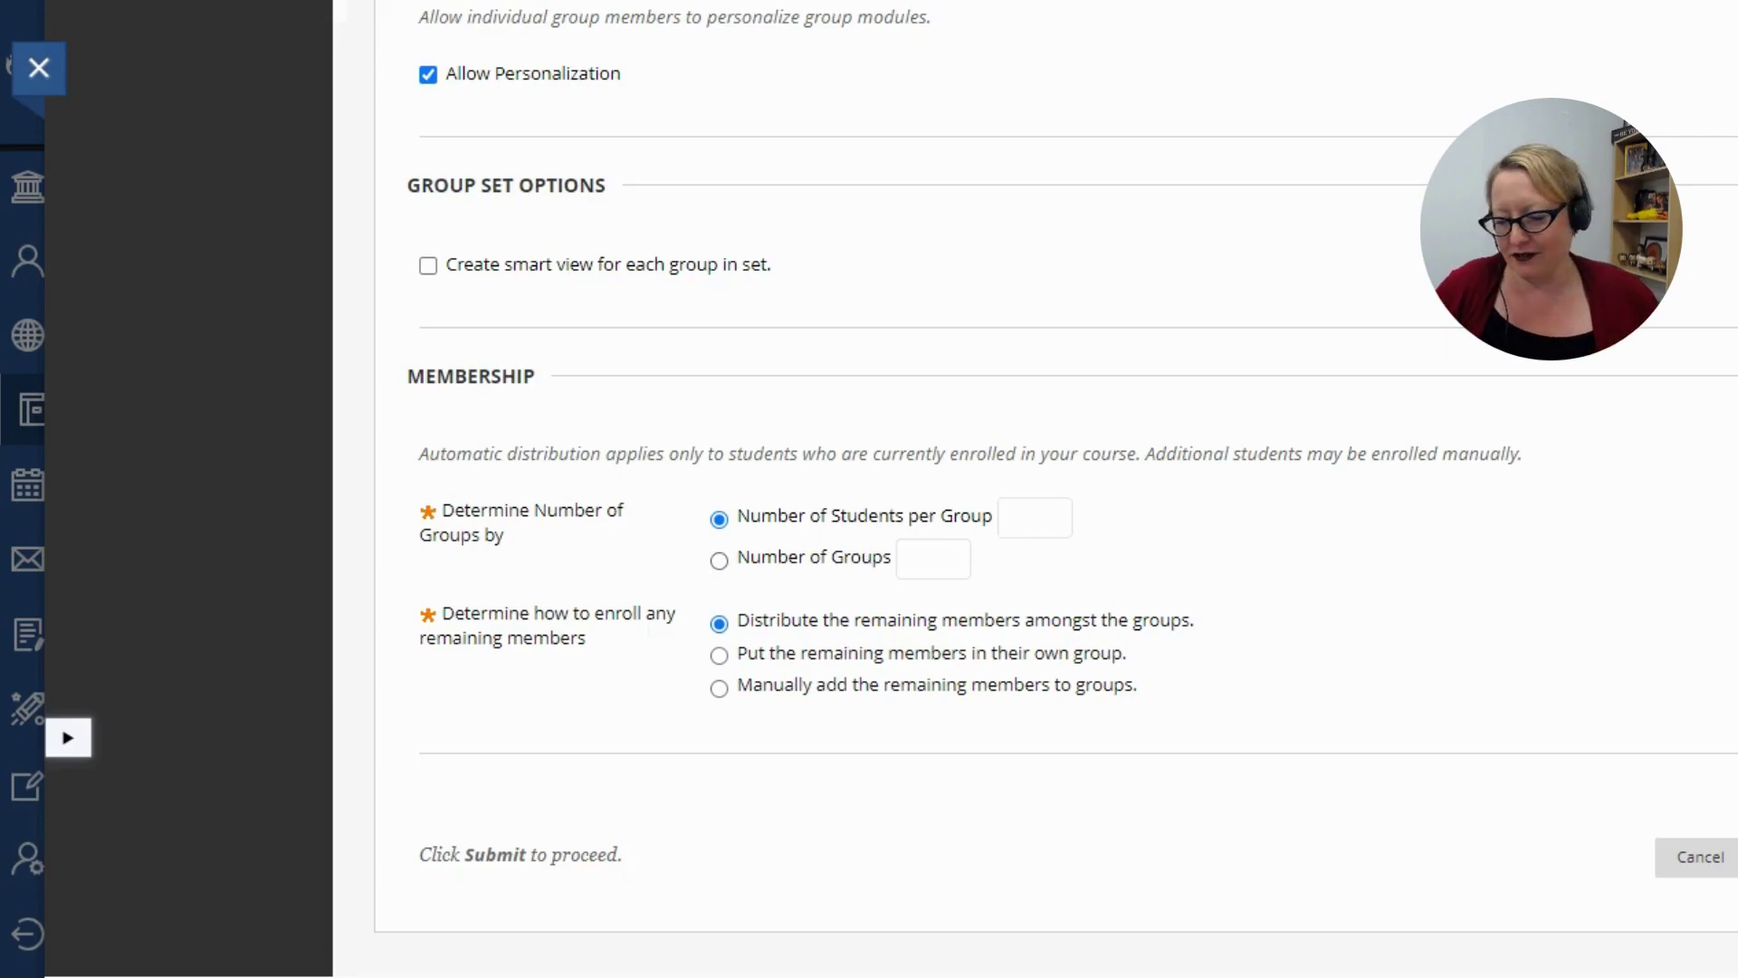
type("4")
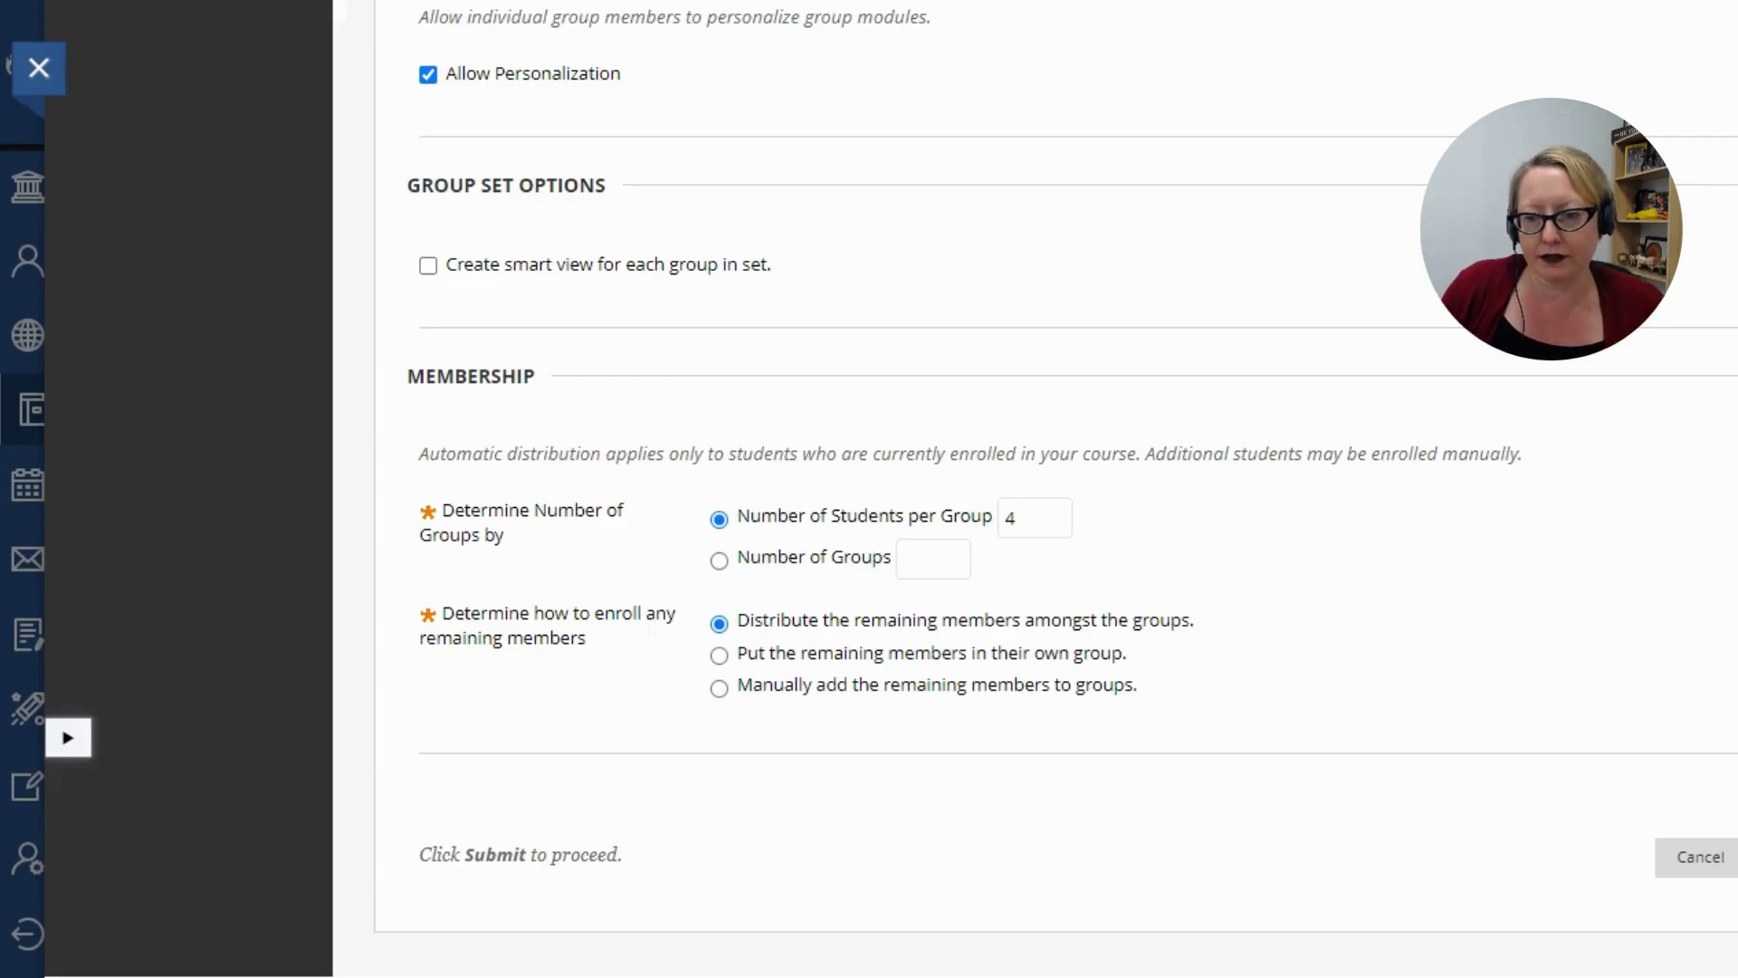
Submit the group set, view Group Activity 1, and return to the Groups list
key("Return")
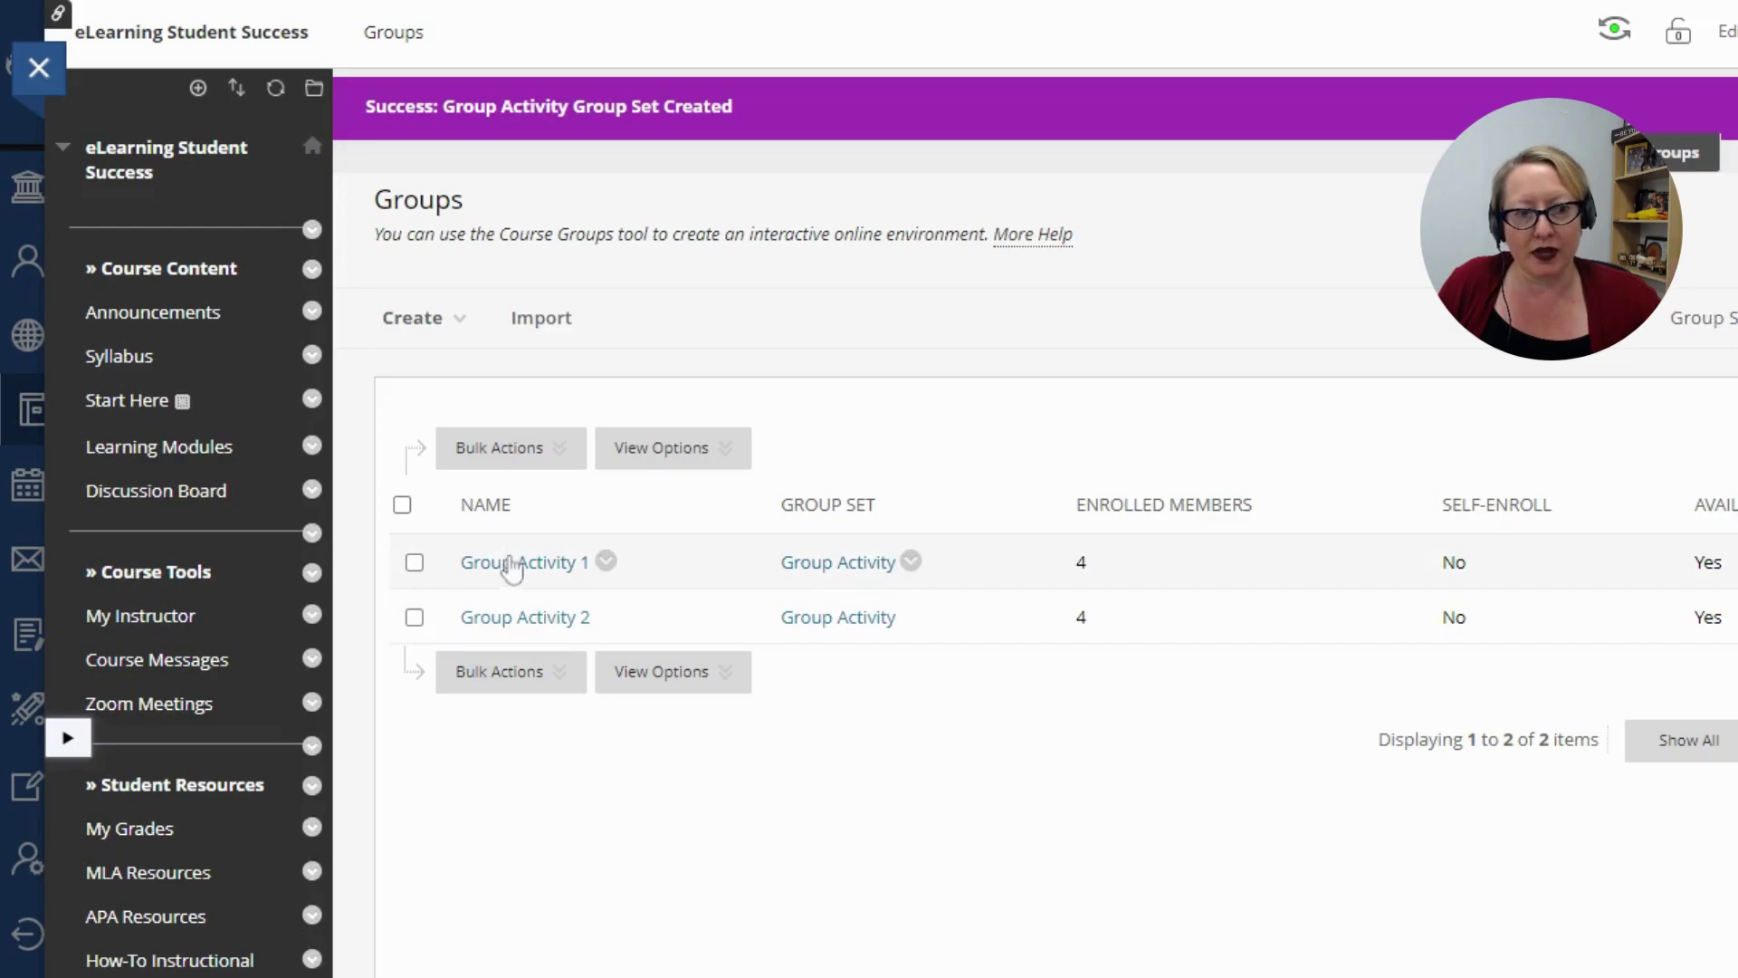
left_click(512, 562)
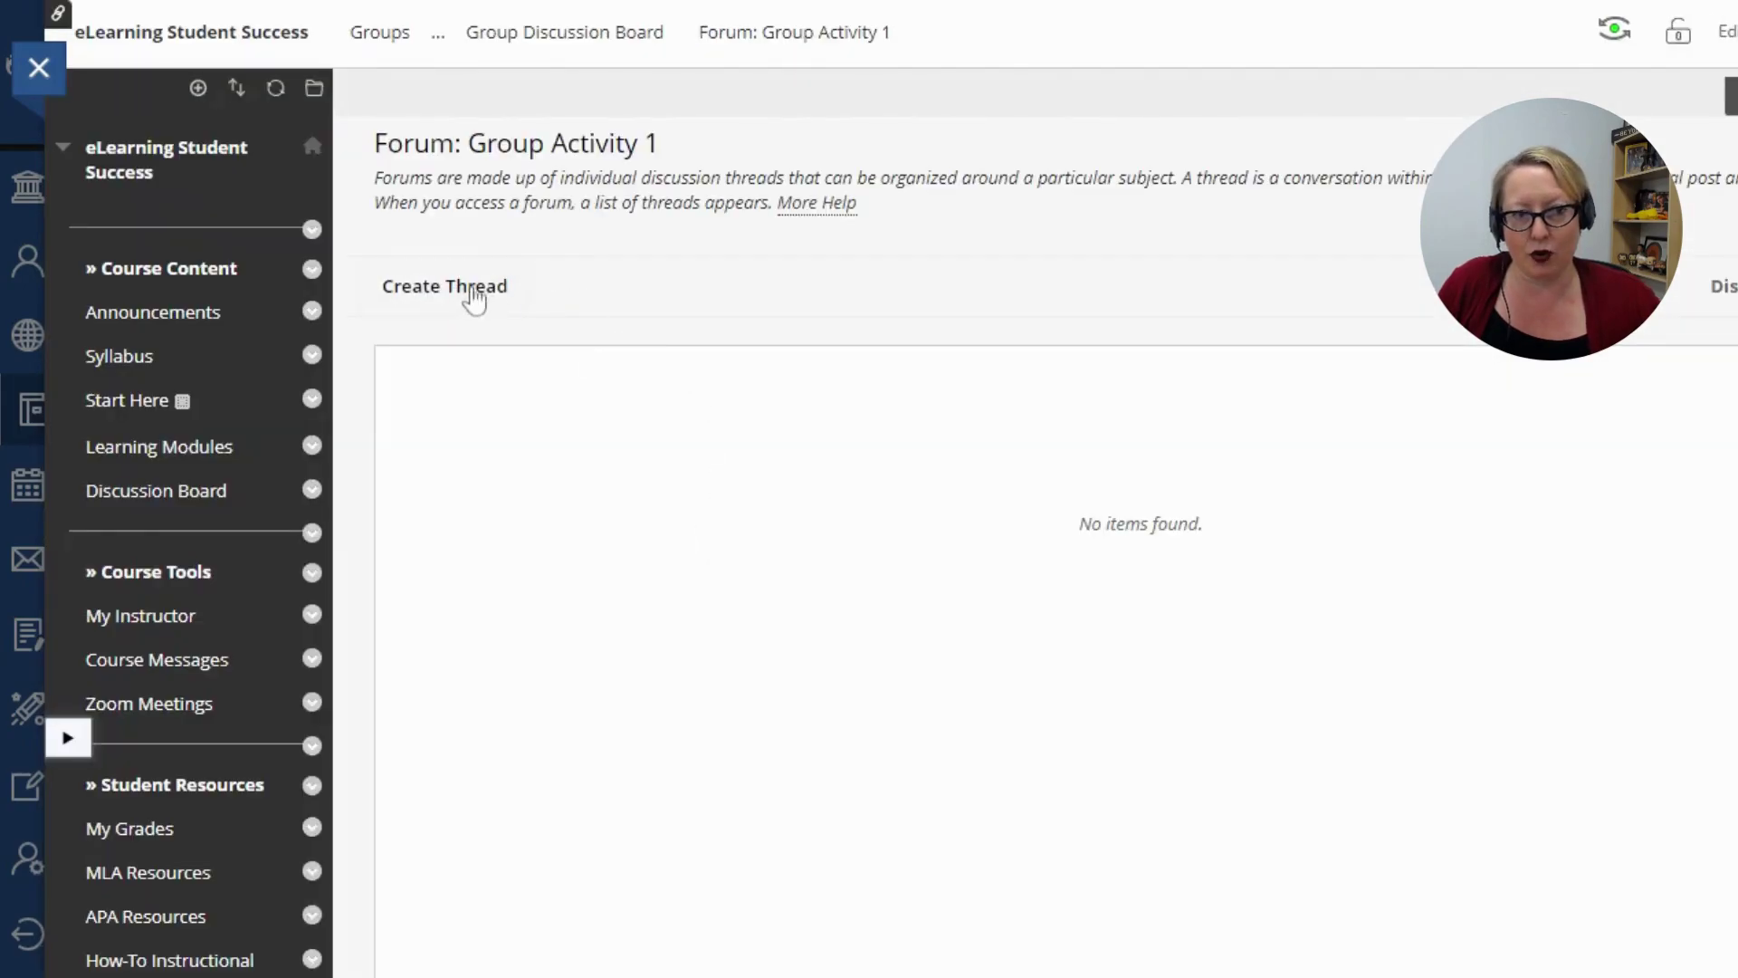
left_click(380, 36)
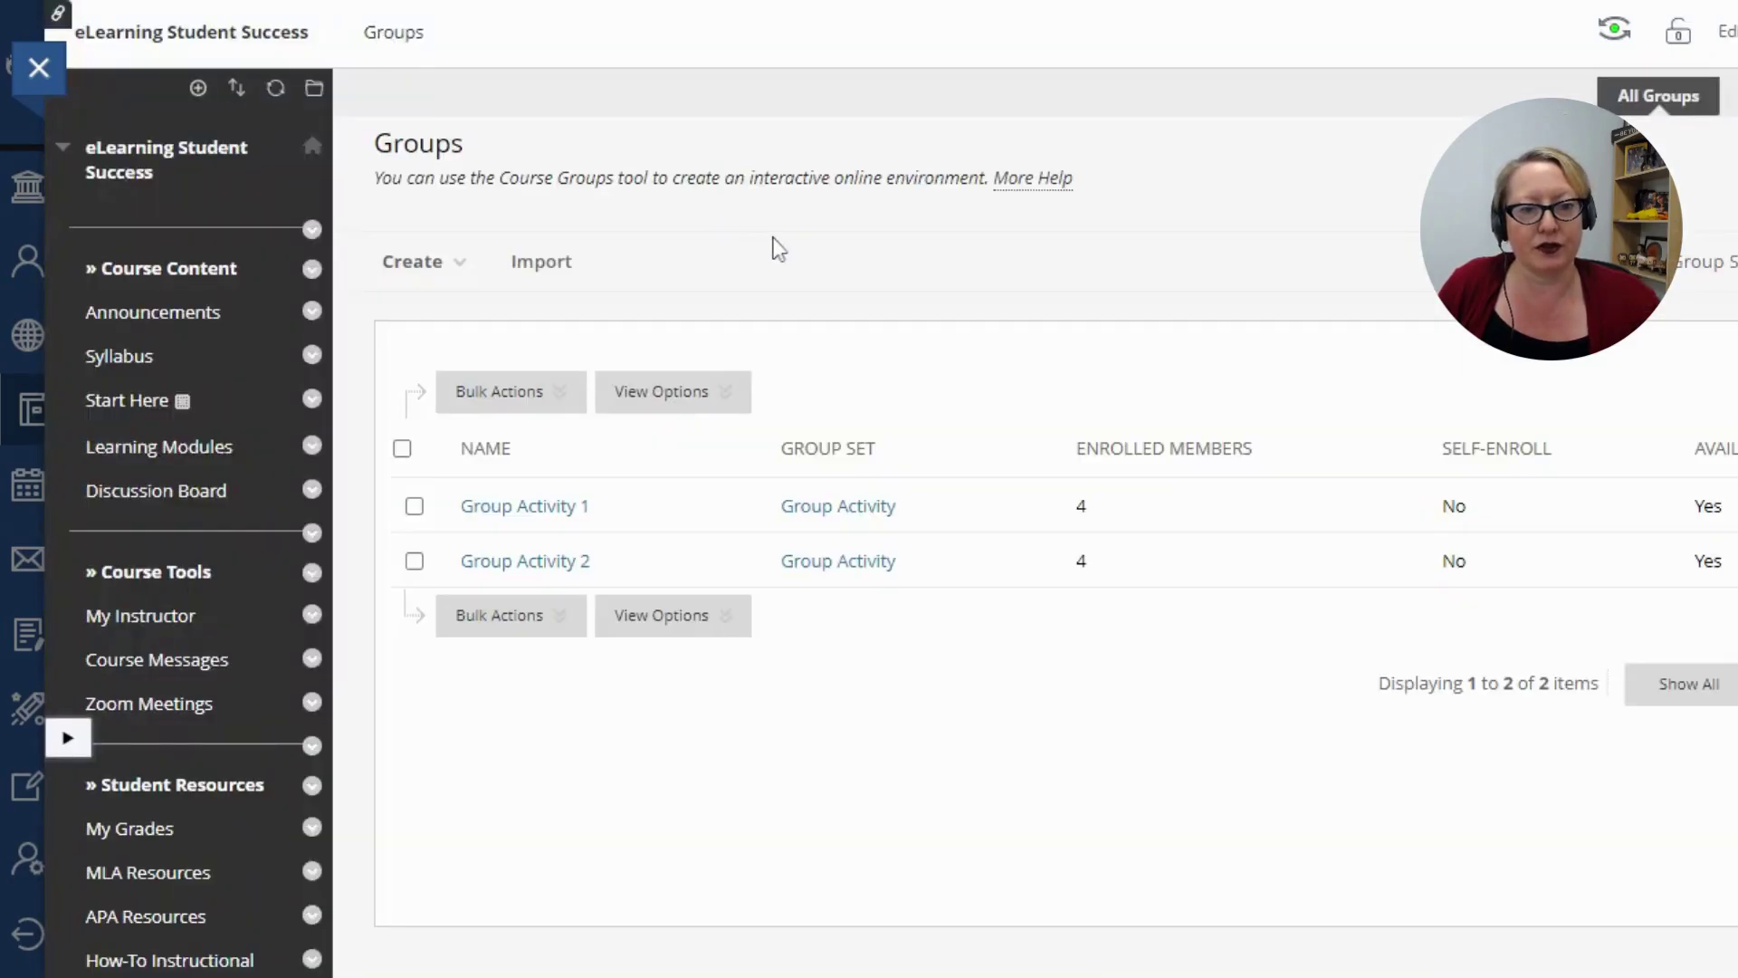
Open the Group Activity set and look over Group Activity 1's four members and tools
left_click(822, 518)
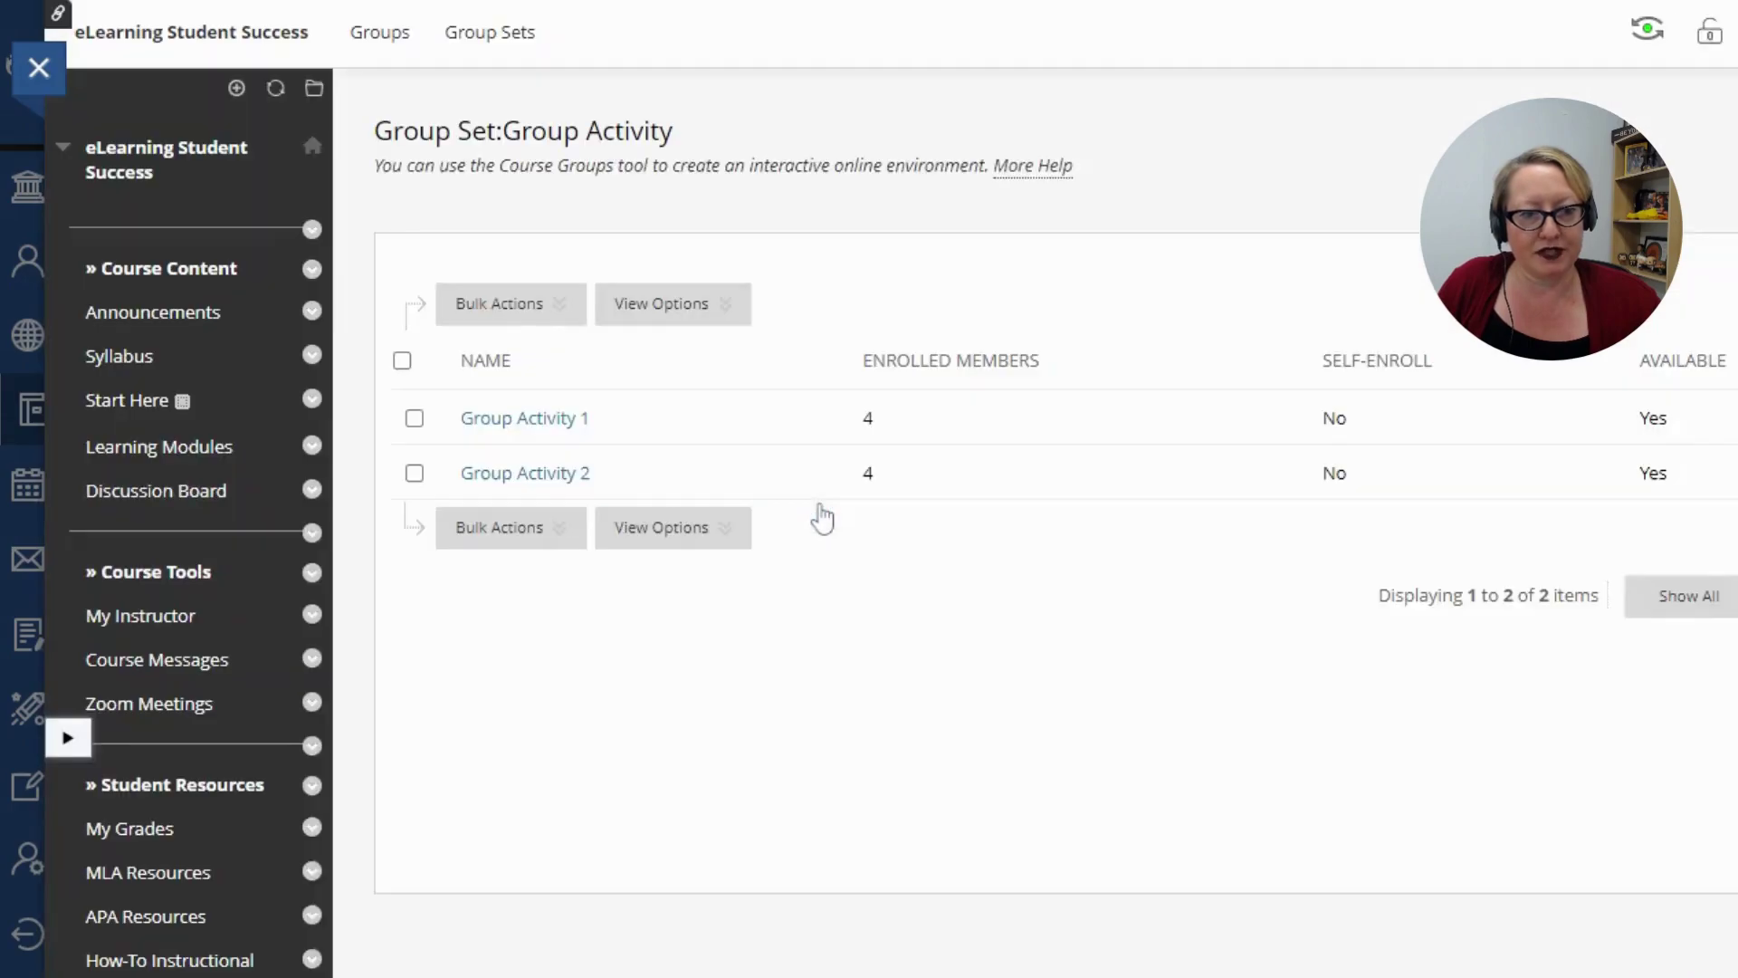
left_click(534, 420)
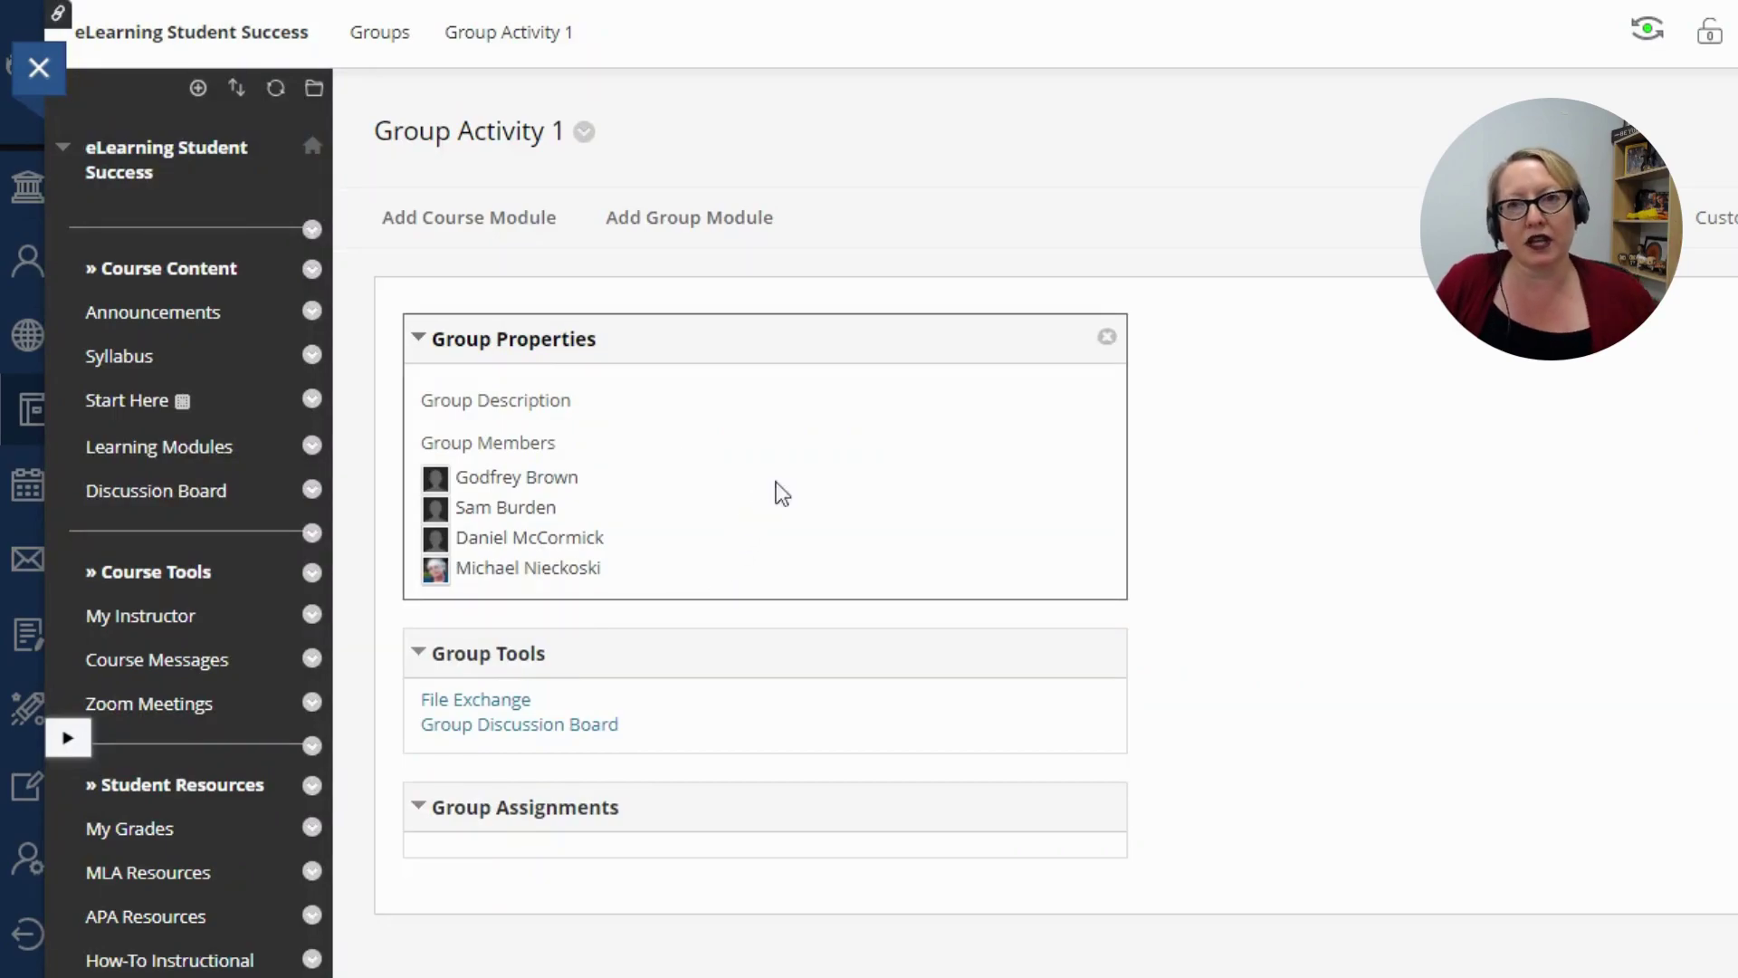
scroll(1370, 498, "down", 2)
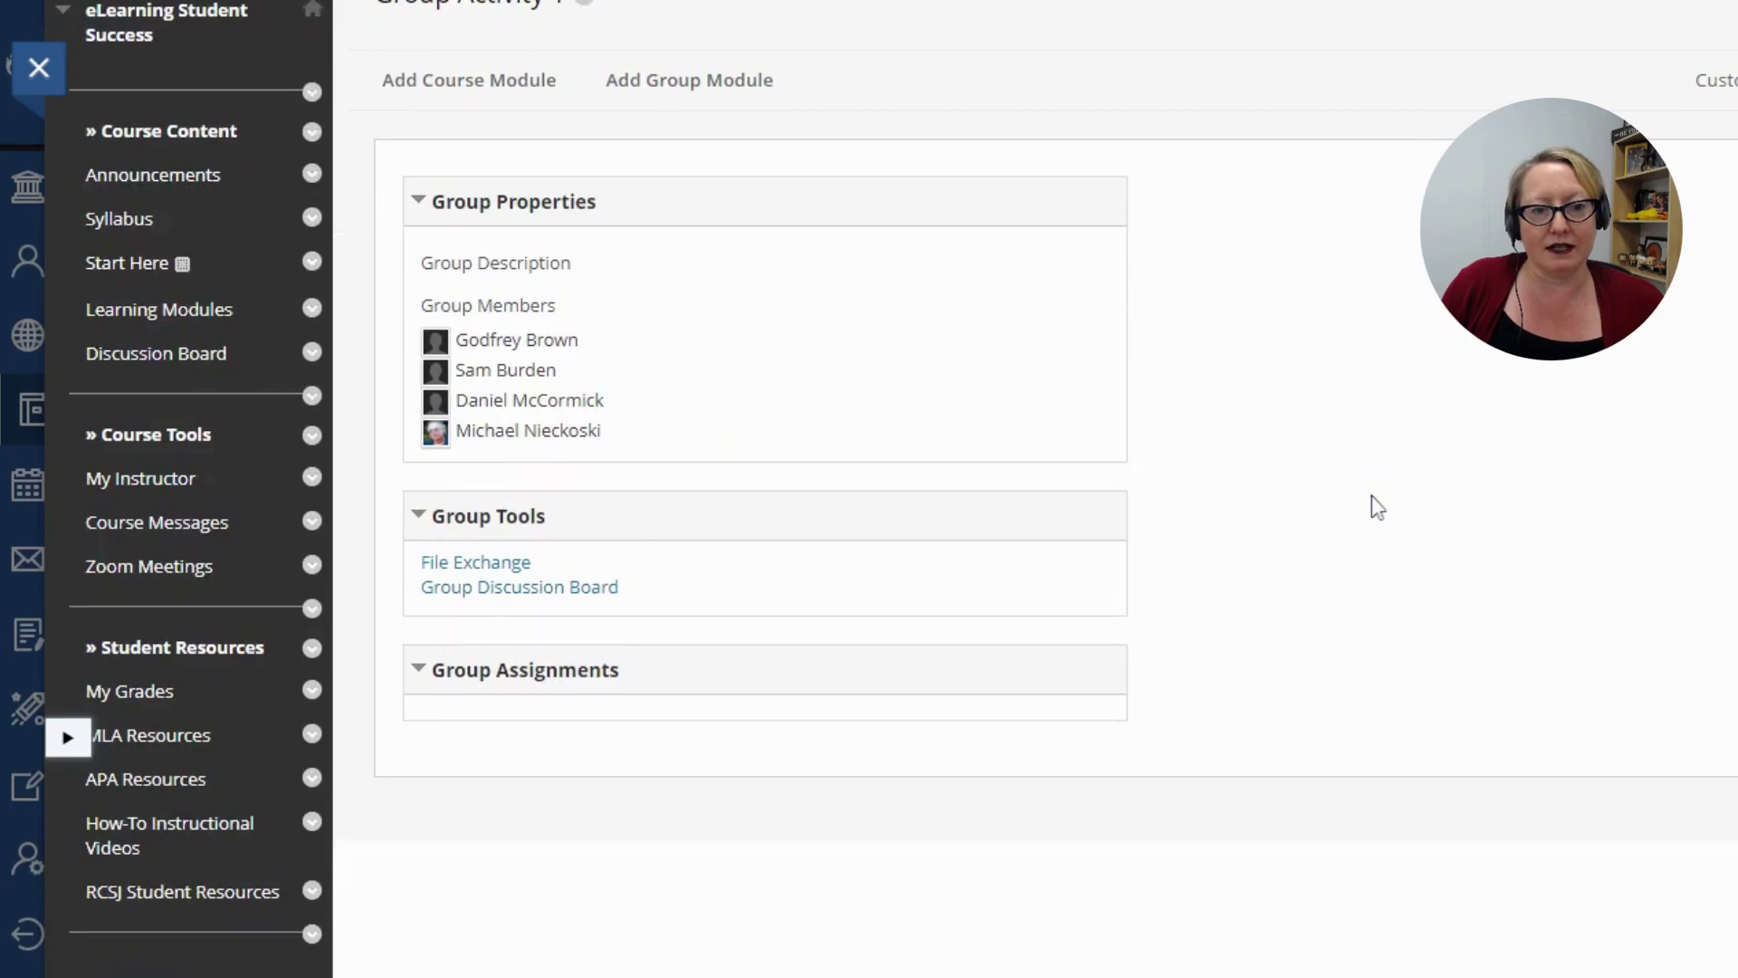
scroll(1373, 503, "down", 2)
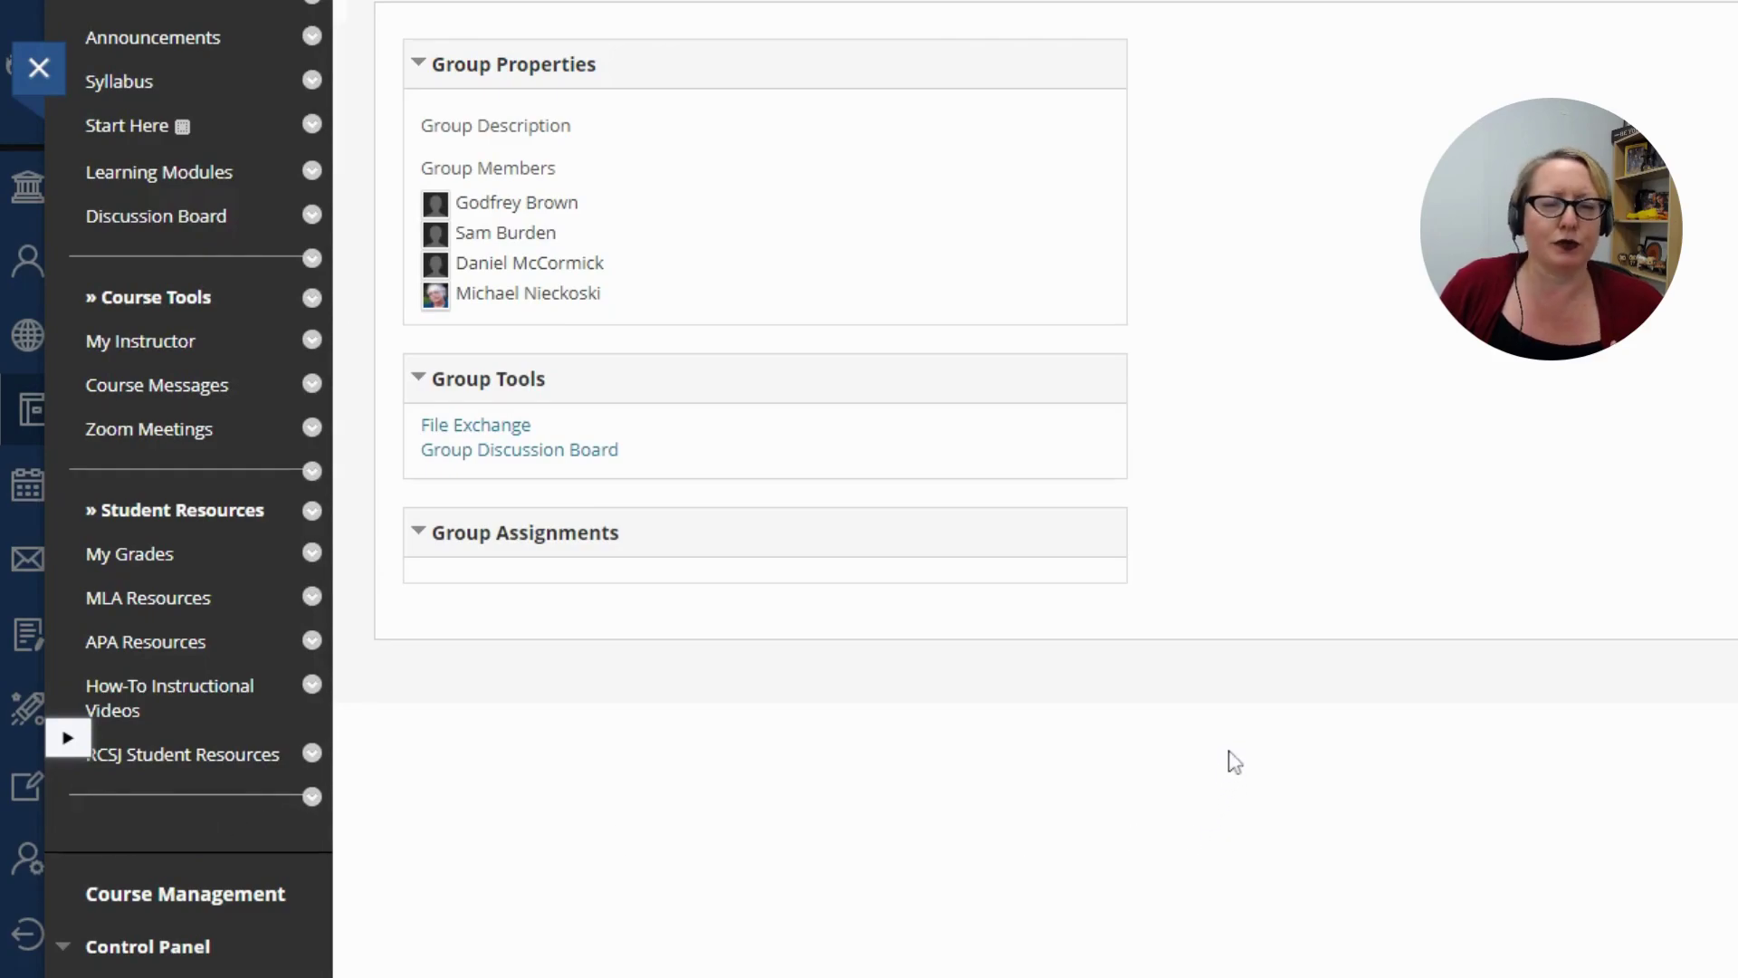
scroll(206, 683, "down", 5)
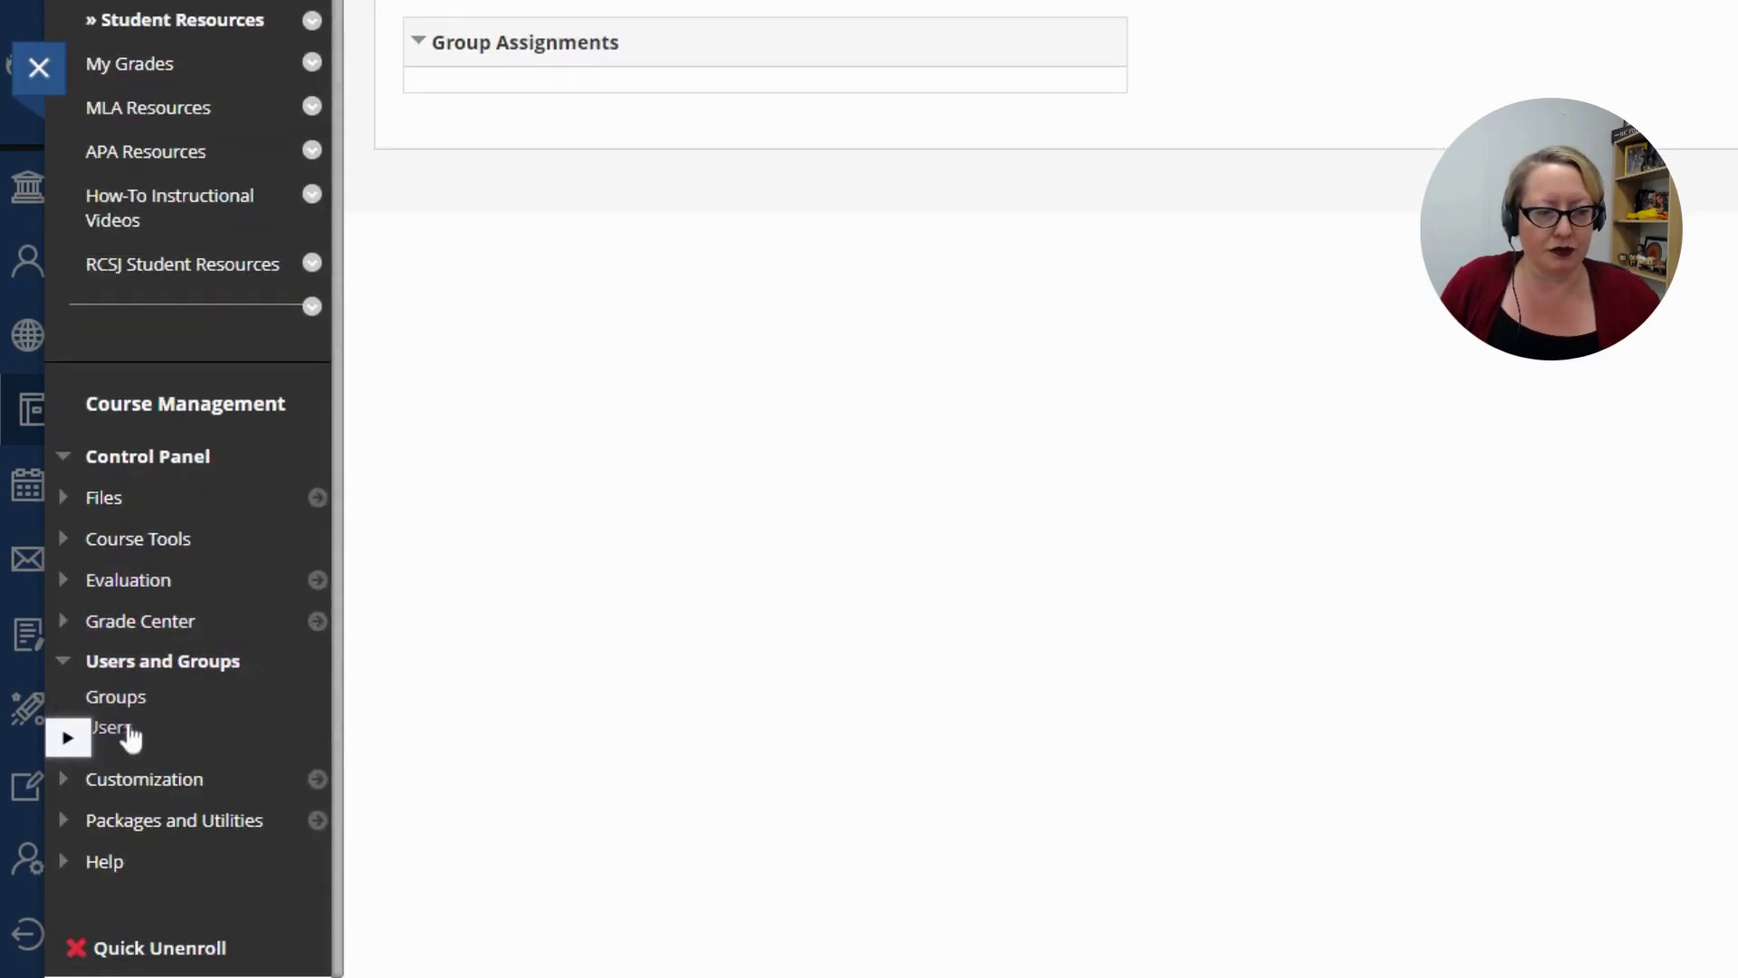
scroll(897, 675, "up", 2)
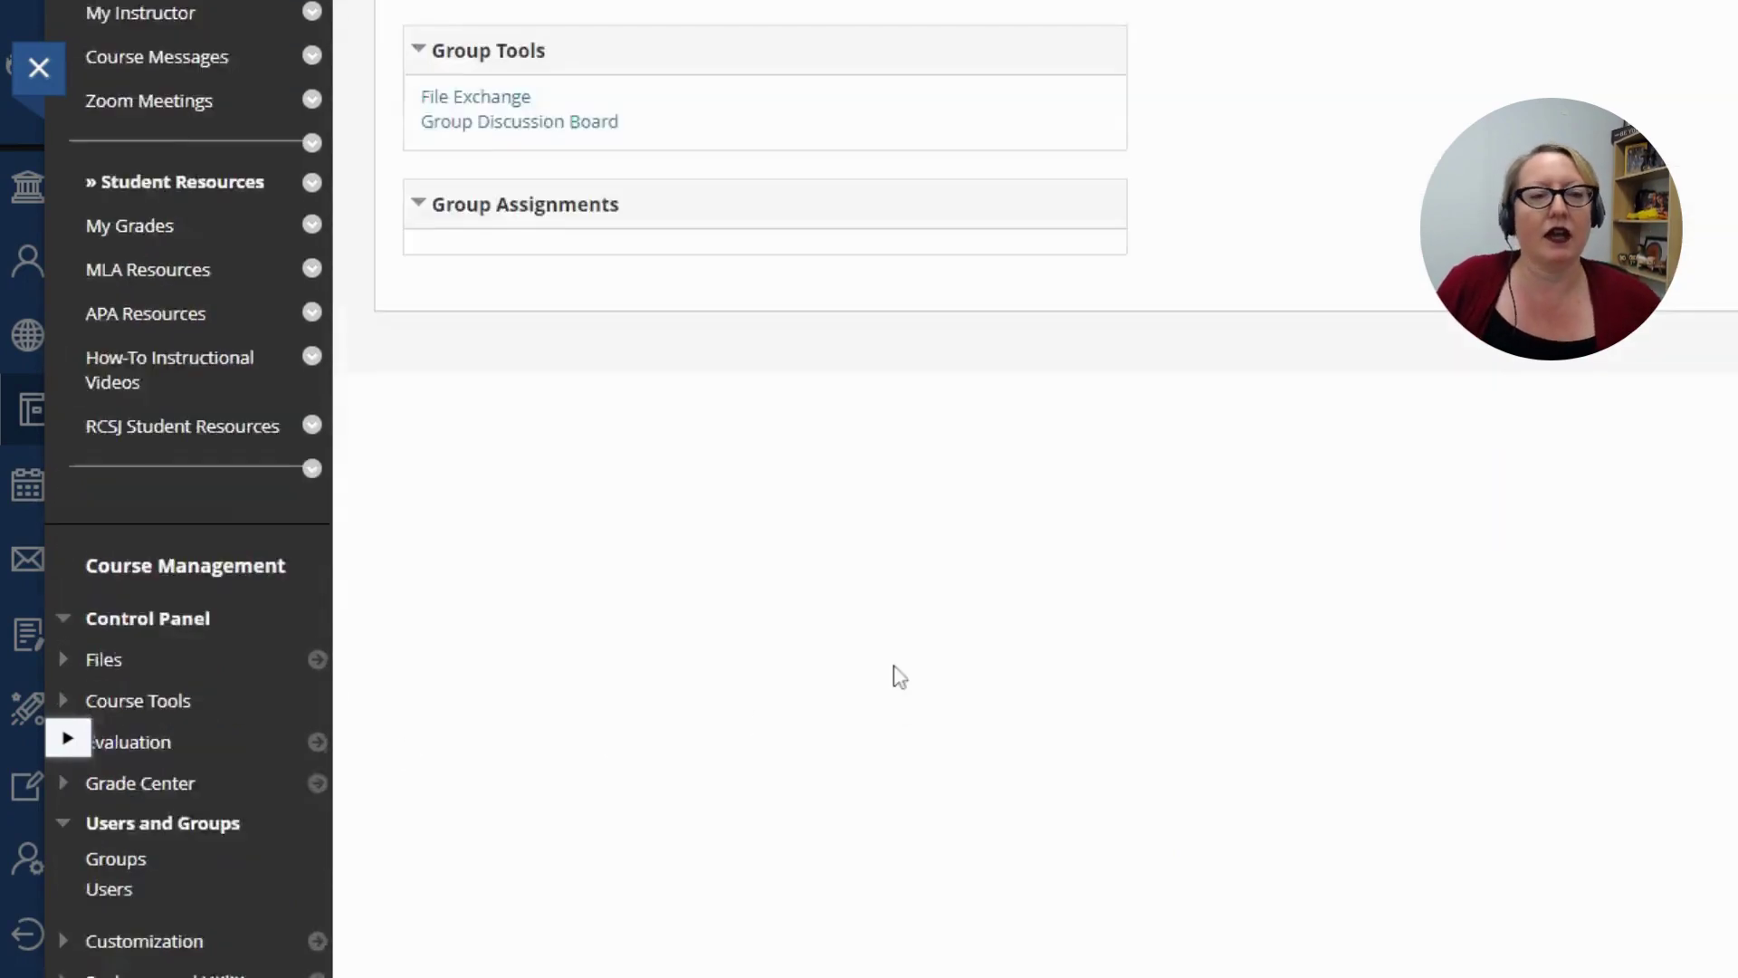
scroll(899, 677, "up", 7)
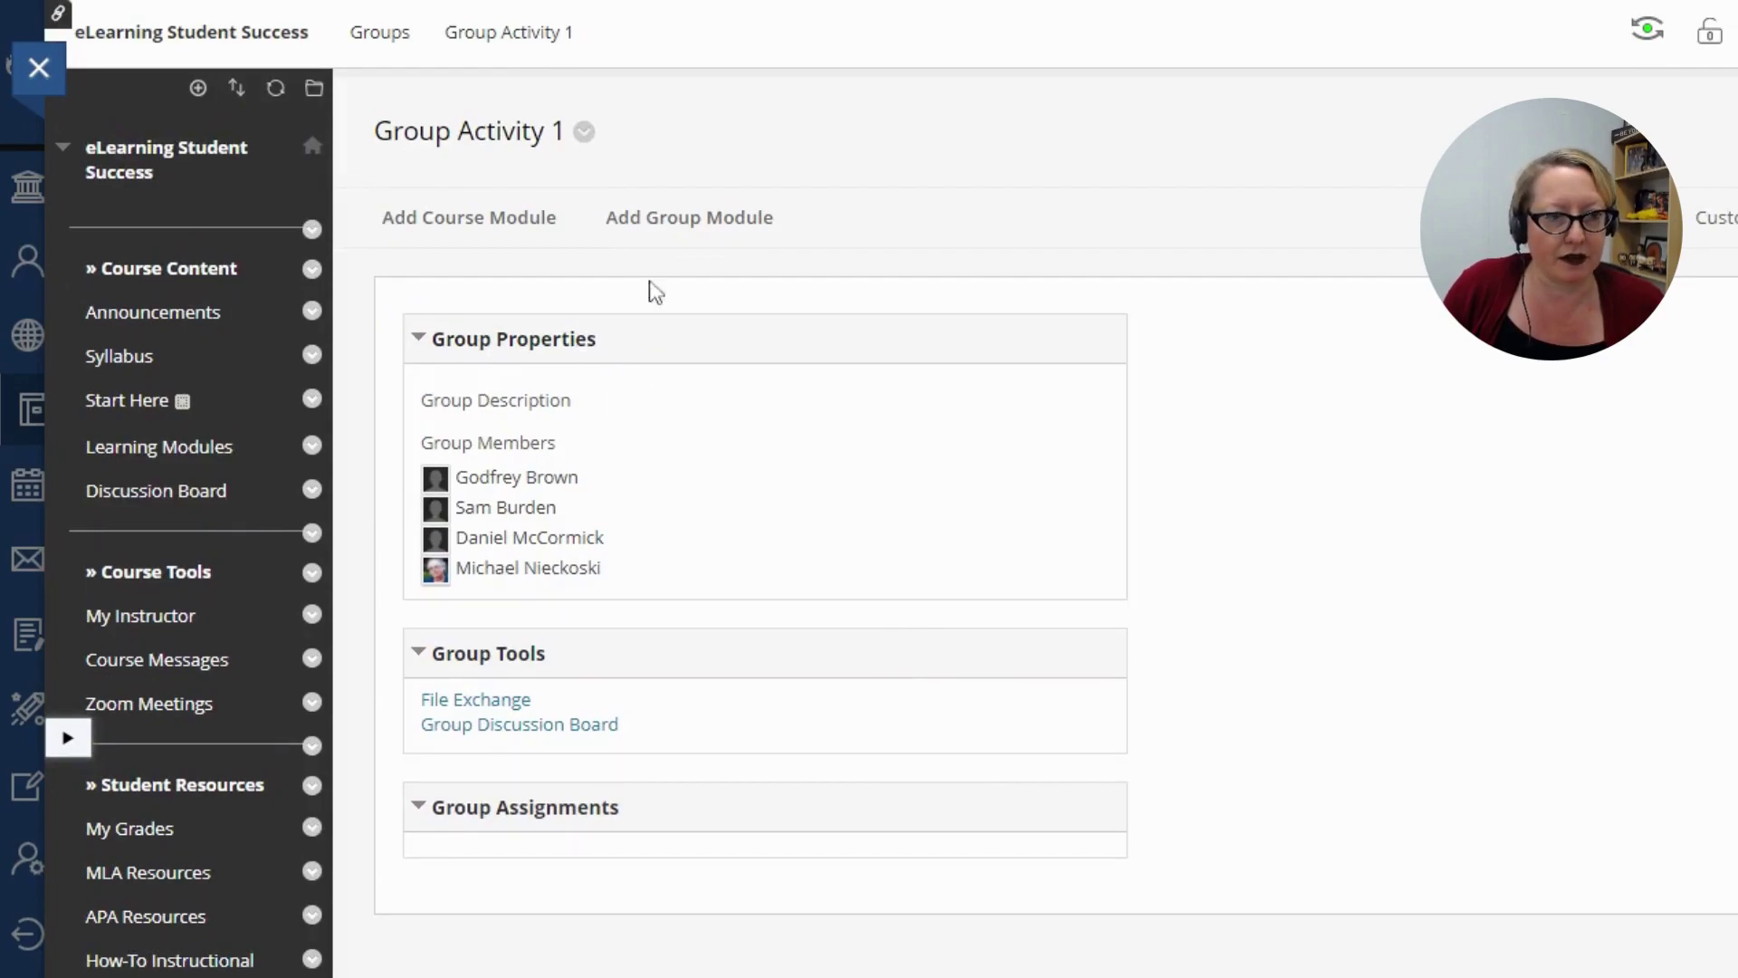
Edit Group Activity 1 from the Groups list and add the instructor to its membership
left_click(380, 33)
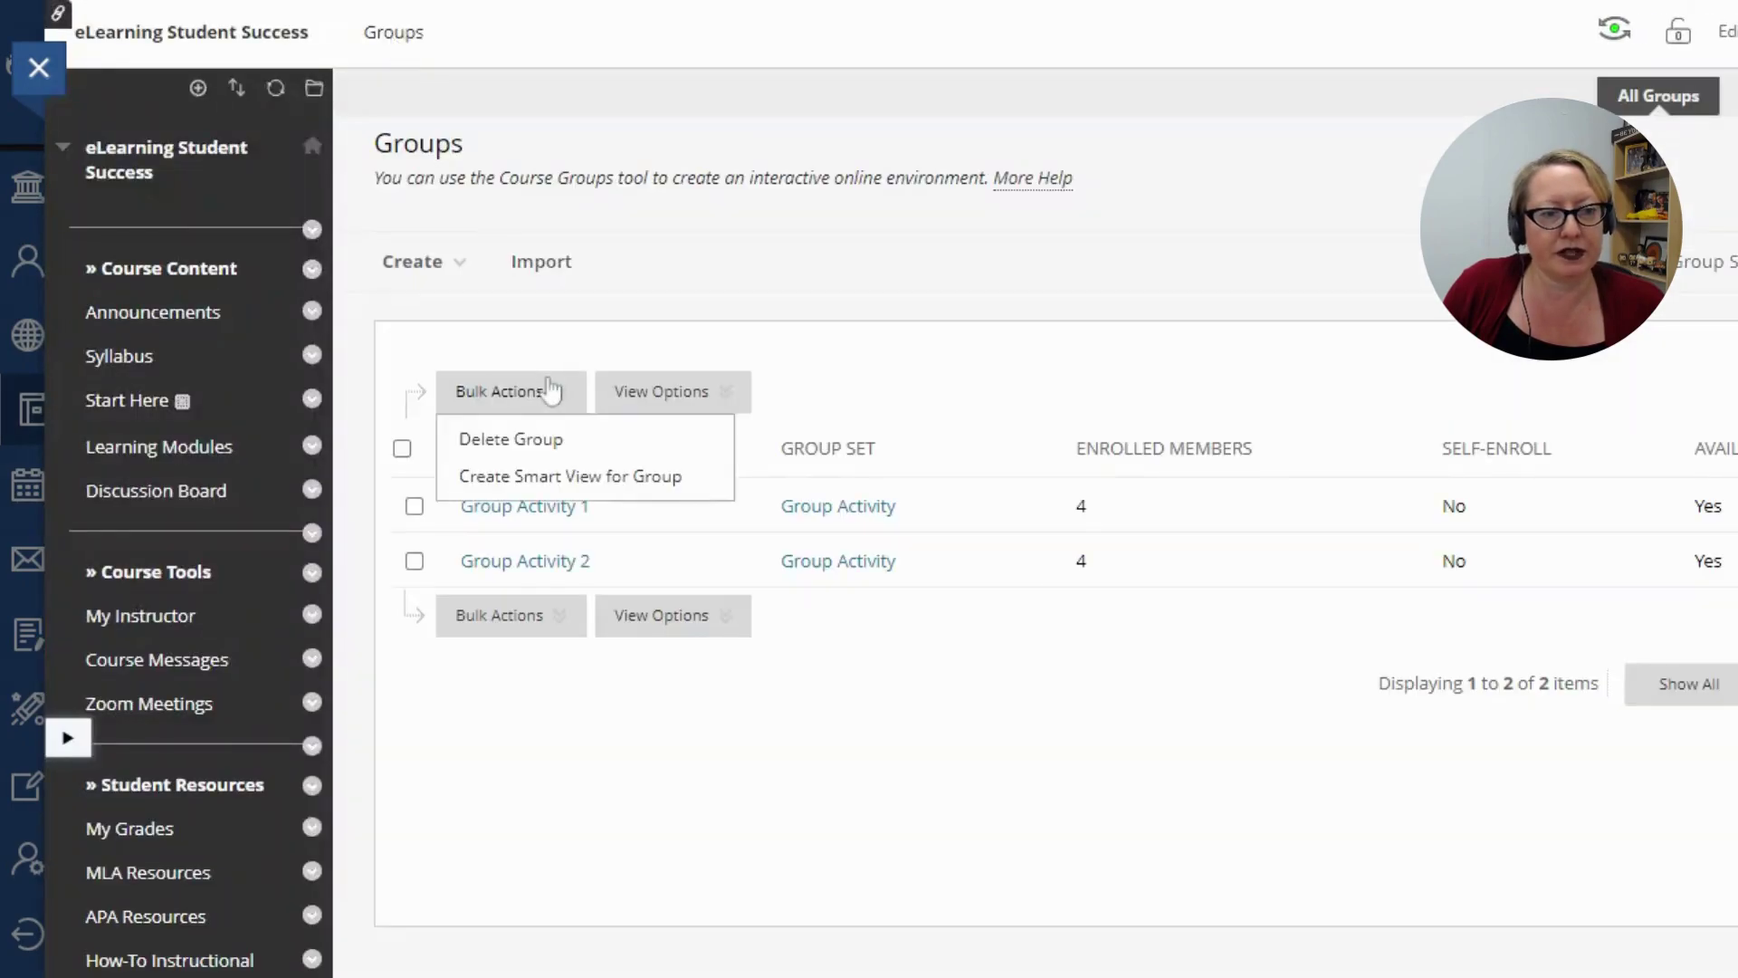
left_click(606, 505)
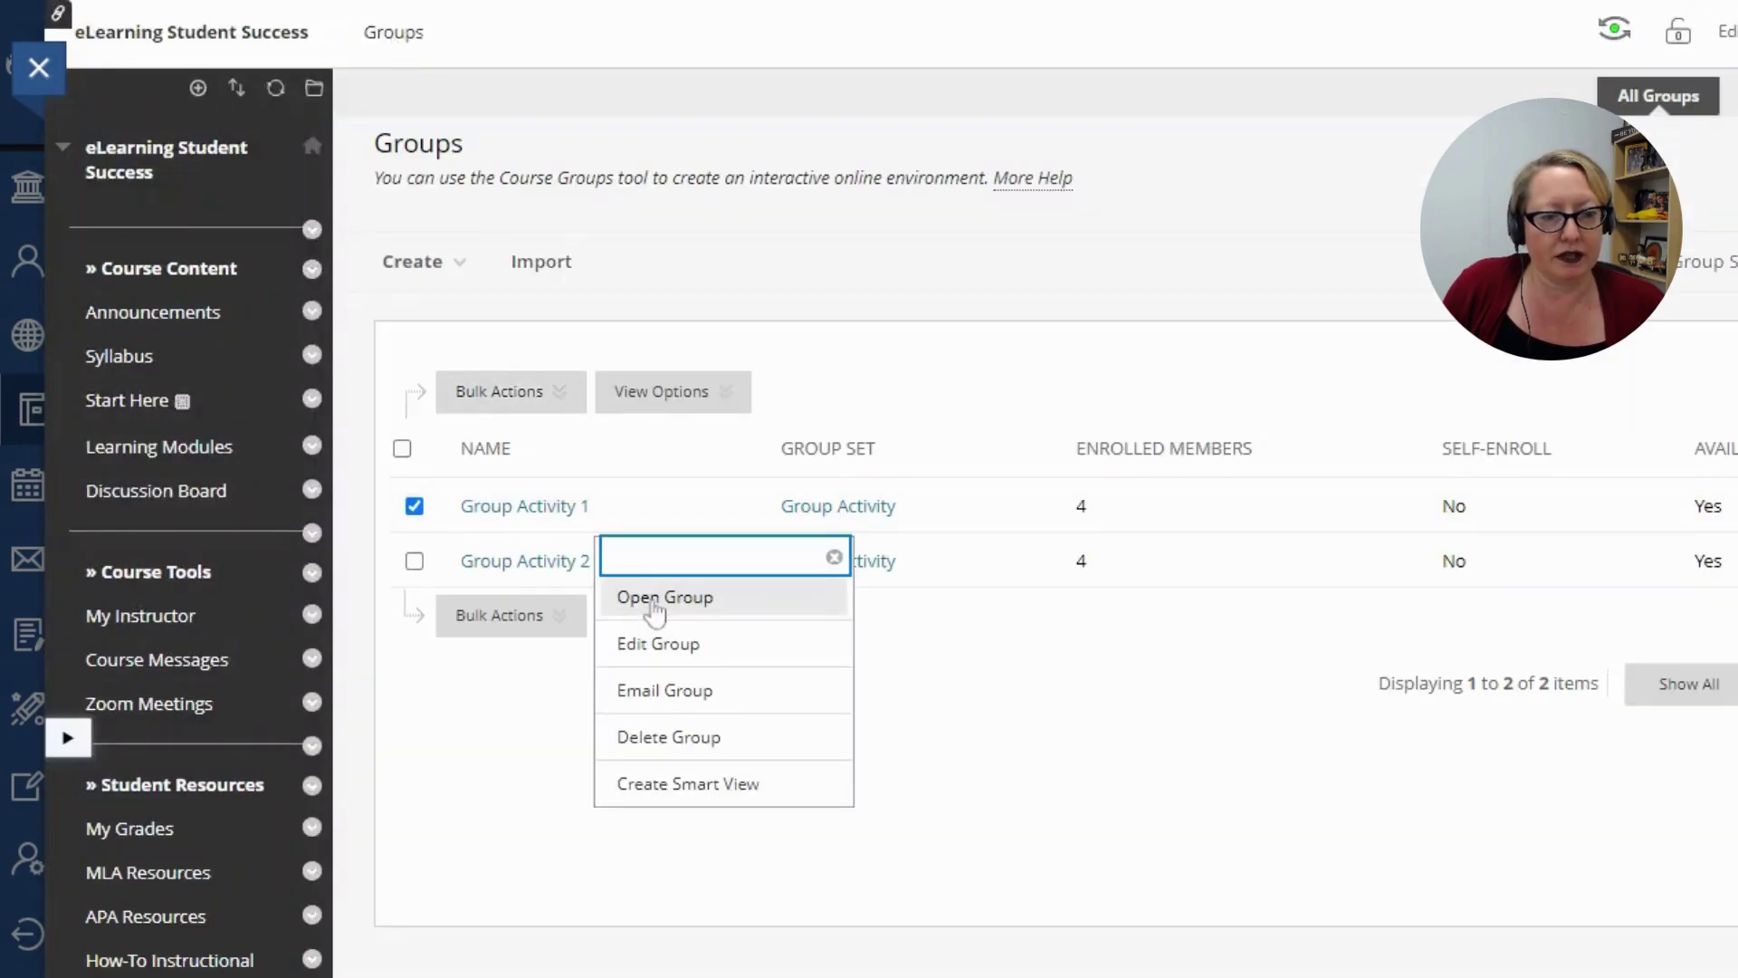
left_click(658, 648)
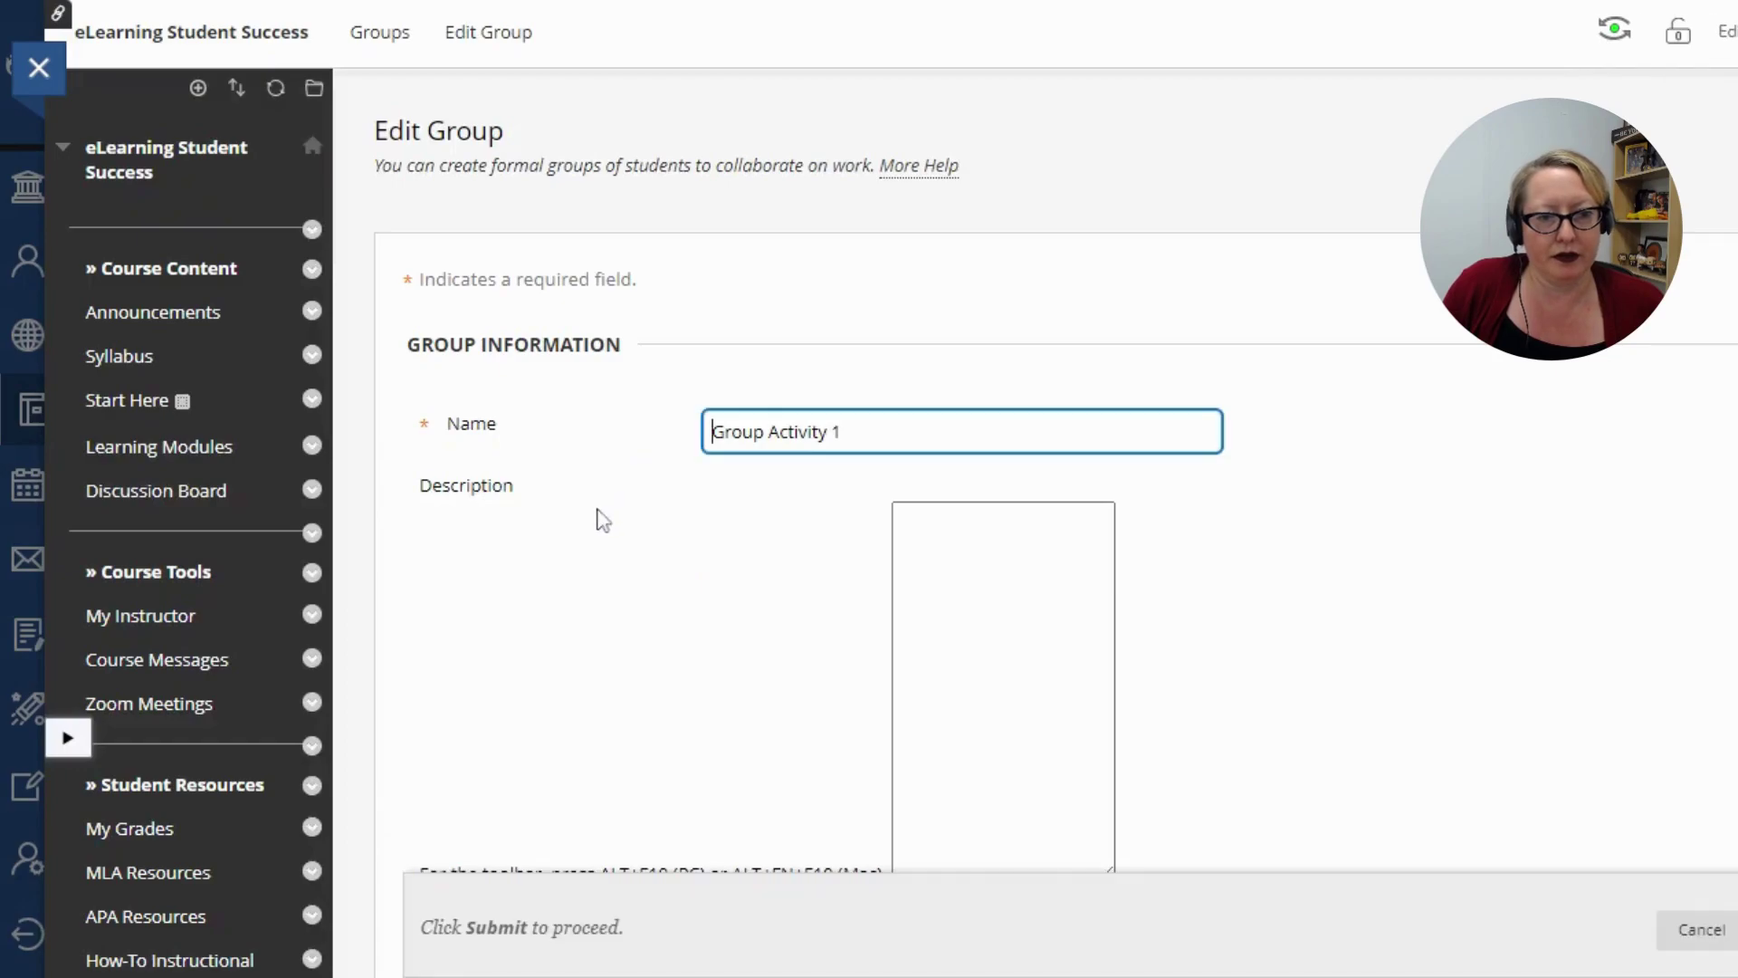
scroll(540, 563, "down", 15)
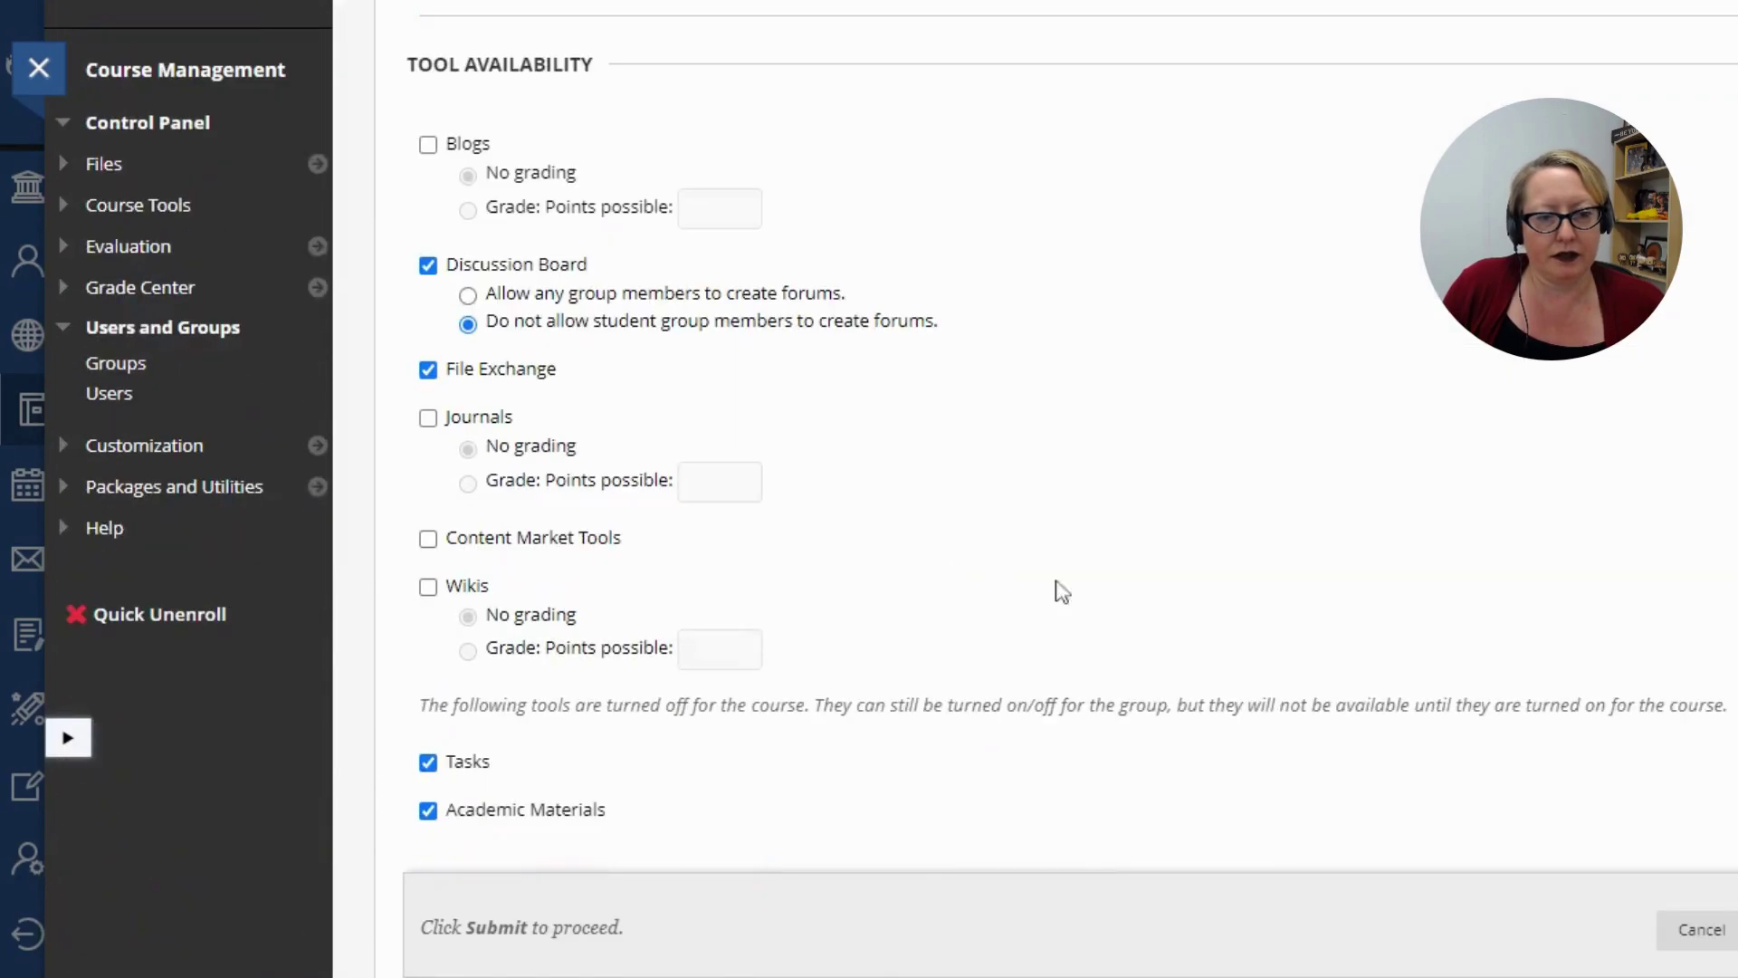
scroll(1150, 592, "down", 4)
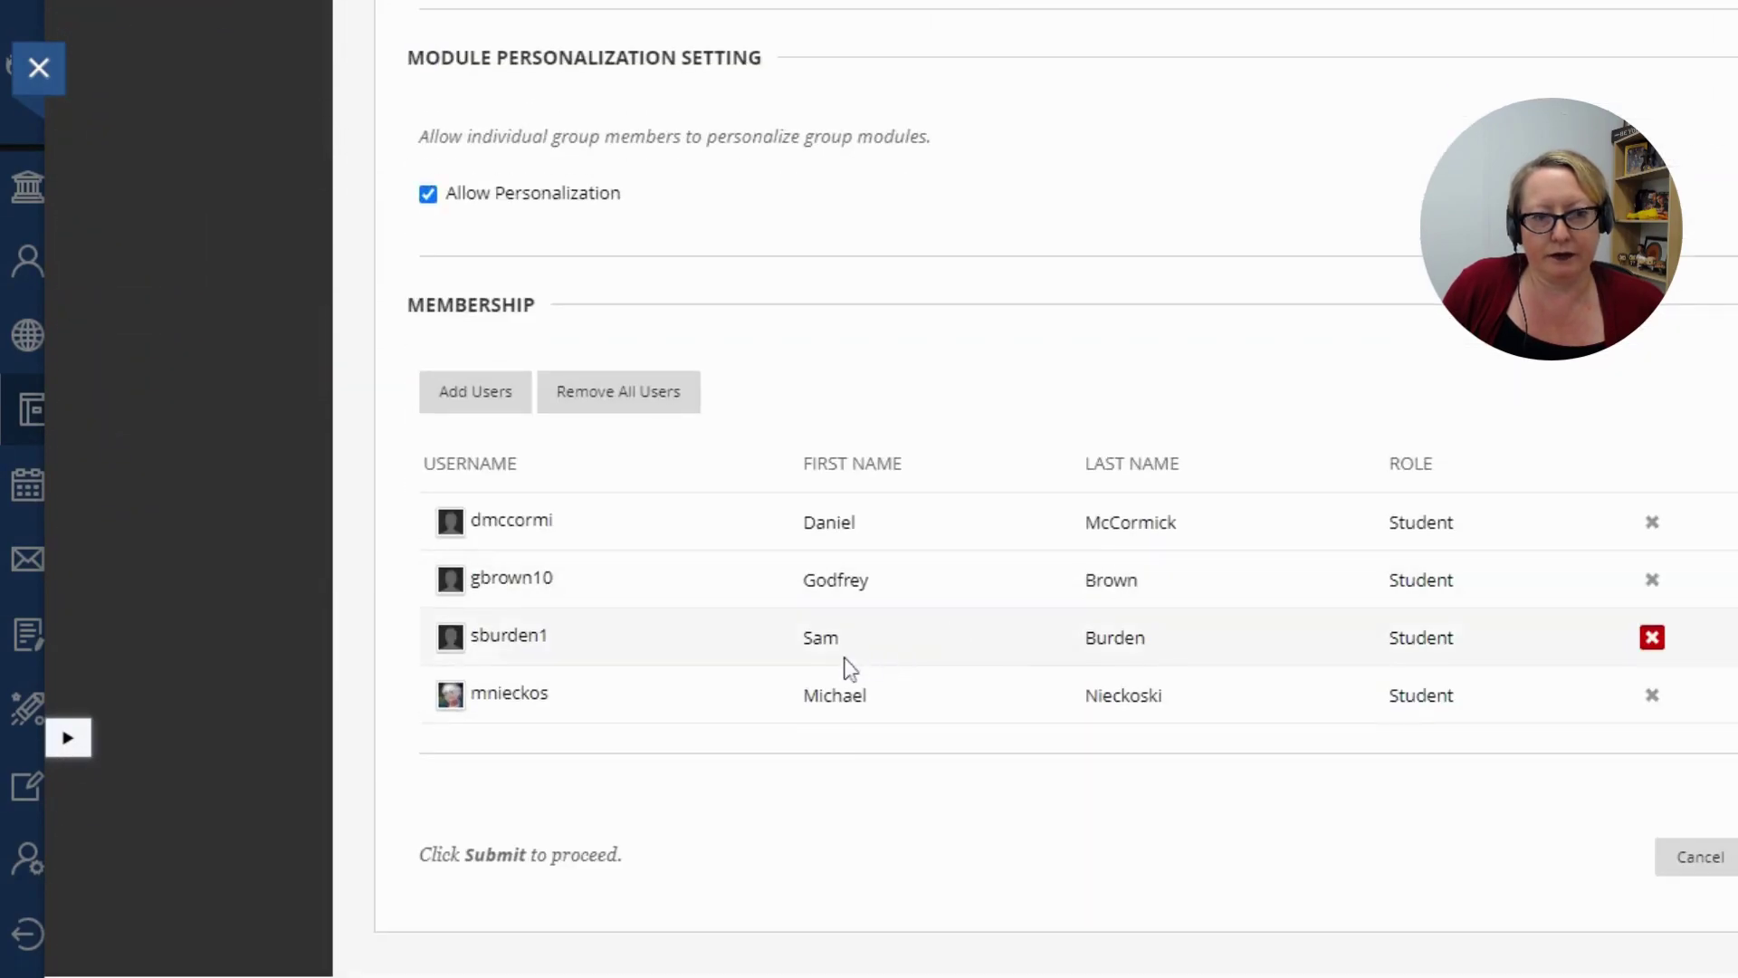
left_click(475, 403)
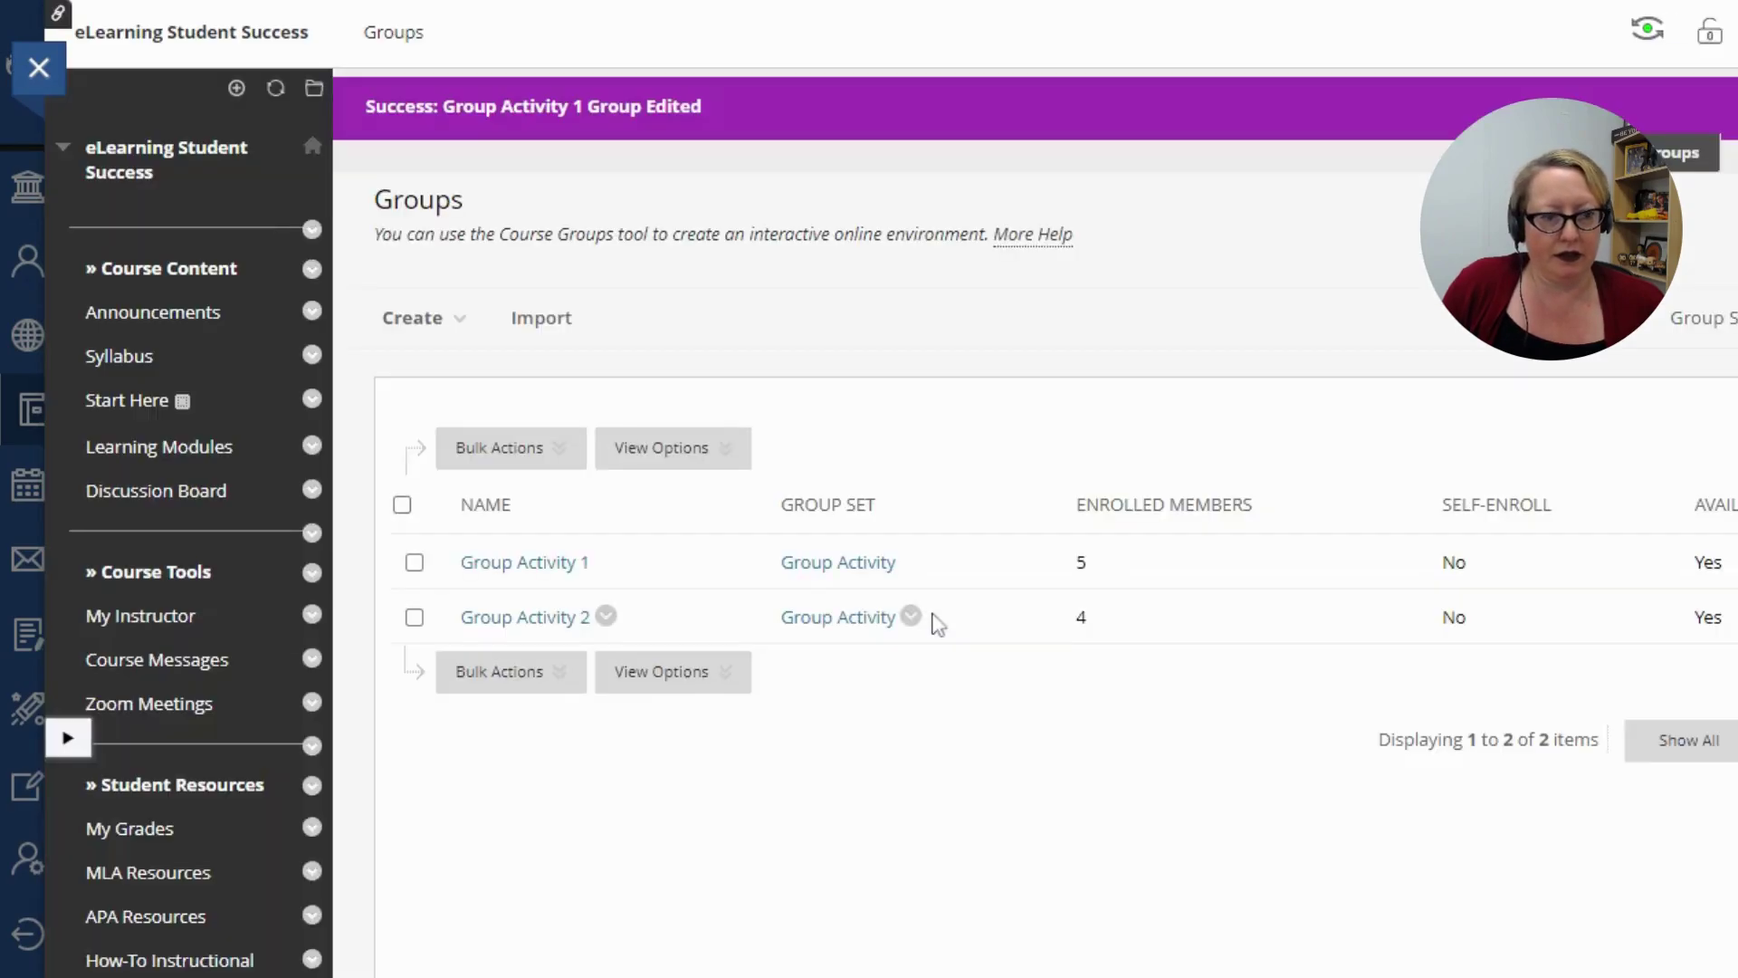
Expand Group Activity 1 under My Groups in the course menu to reveal its tool links
scroll(927, 613, "down", 3)
scroll(887, 616, "down", 1)
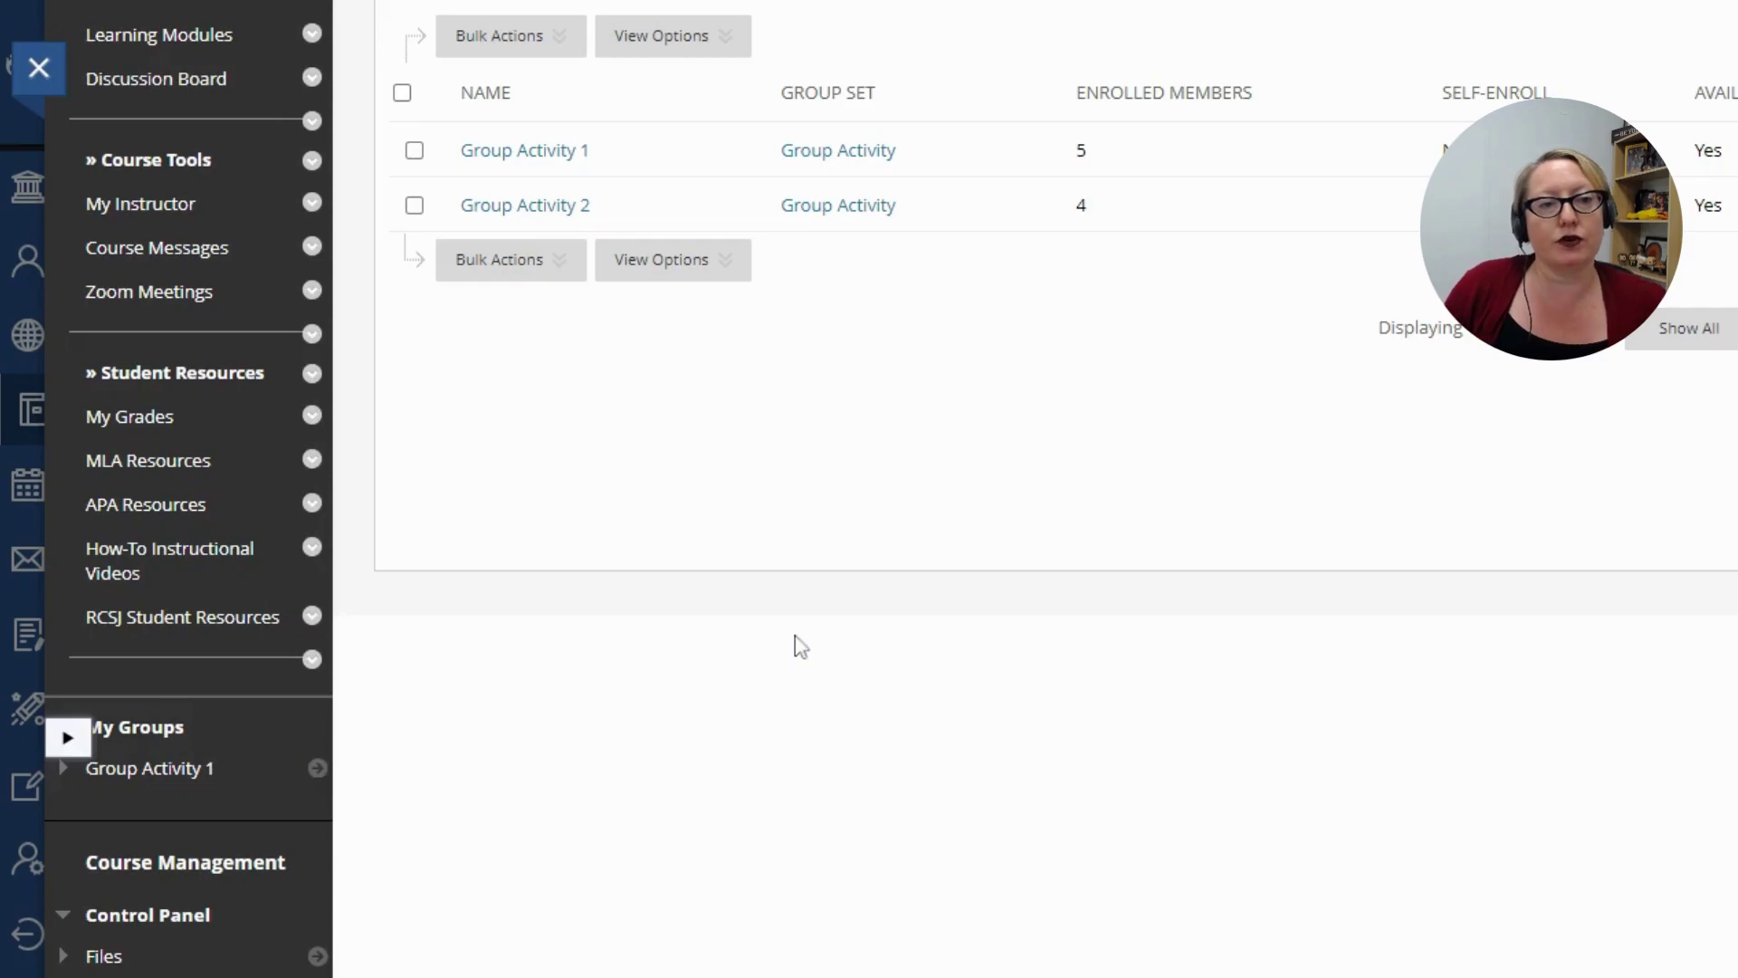
scroll(798, 647, "up", 1)
left_click(559, 396)
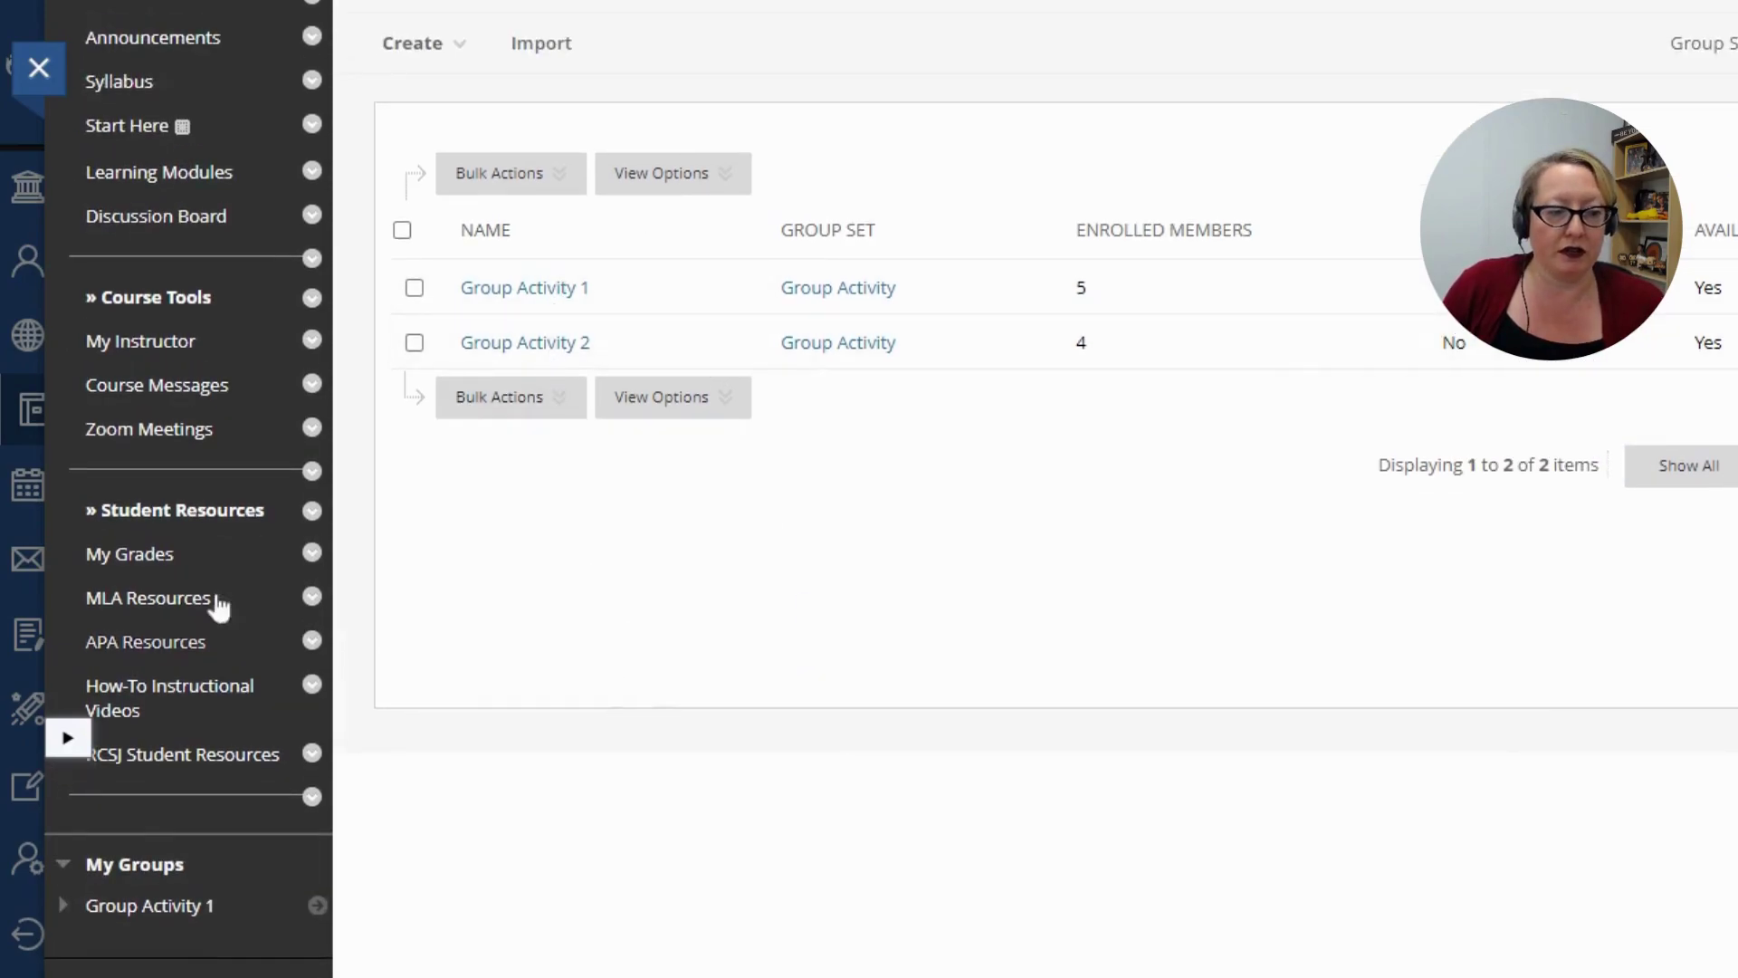
scroll(202, 748, "down", 4)
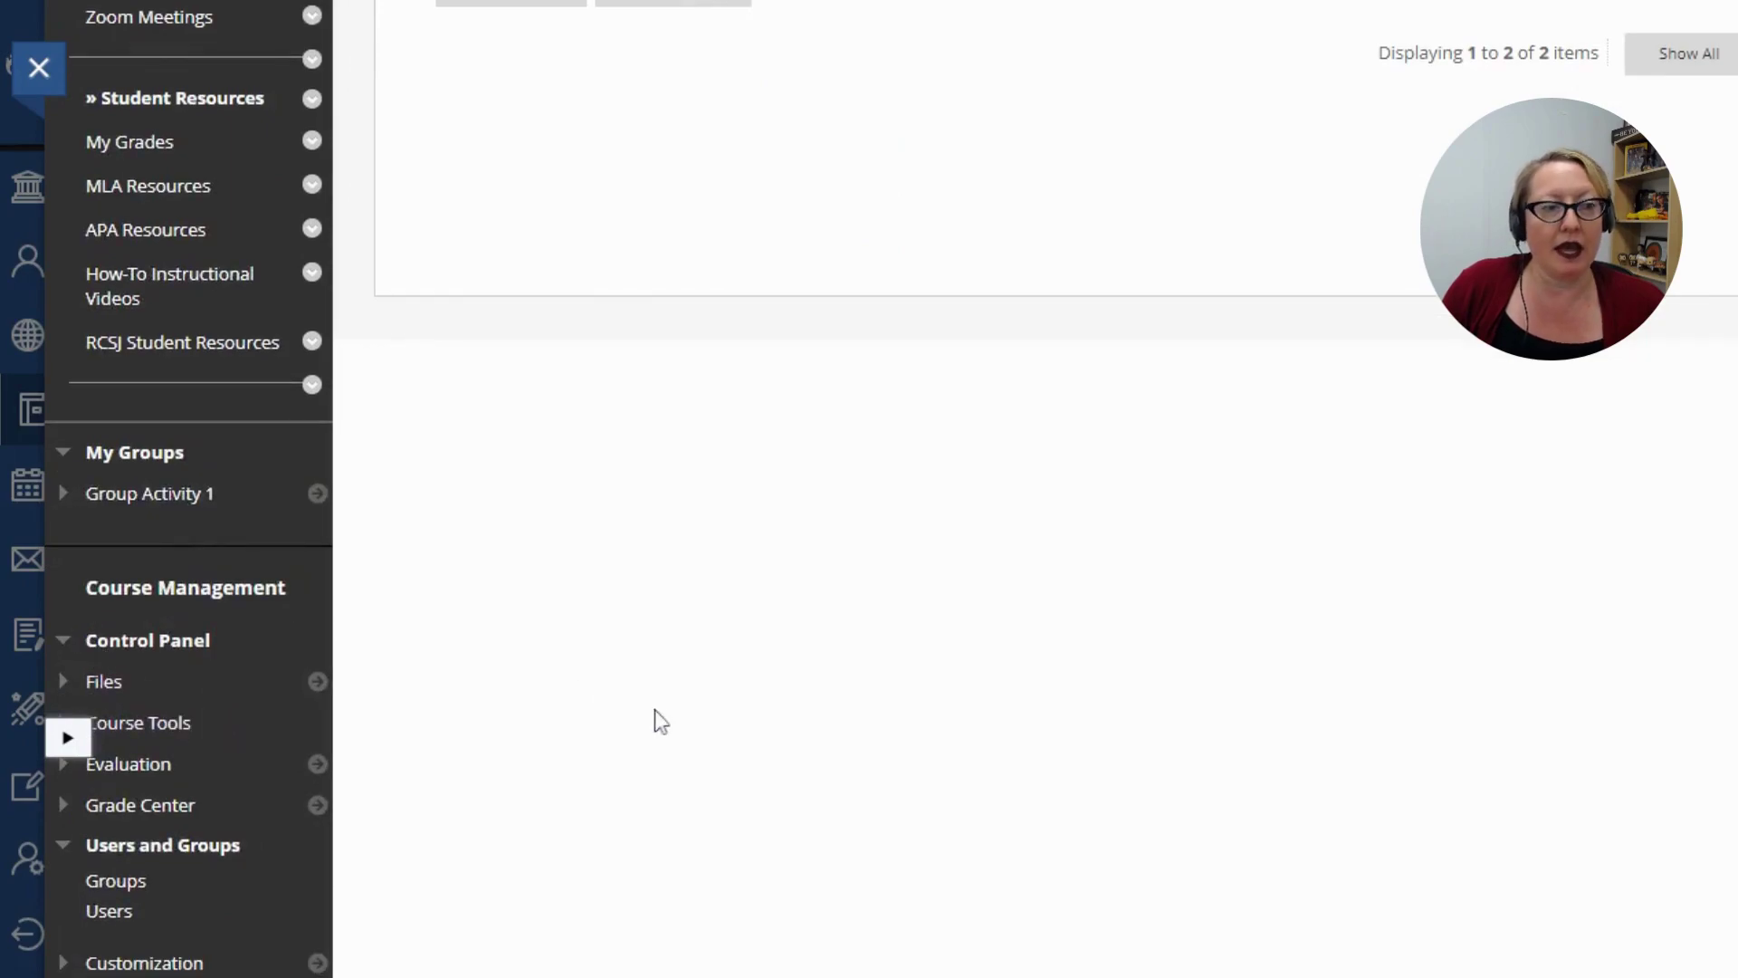
left_click(135, 503)
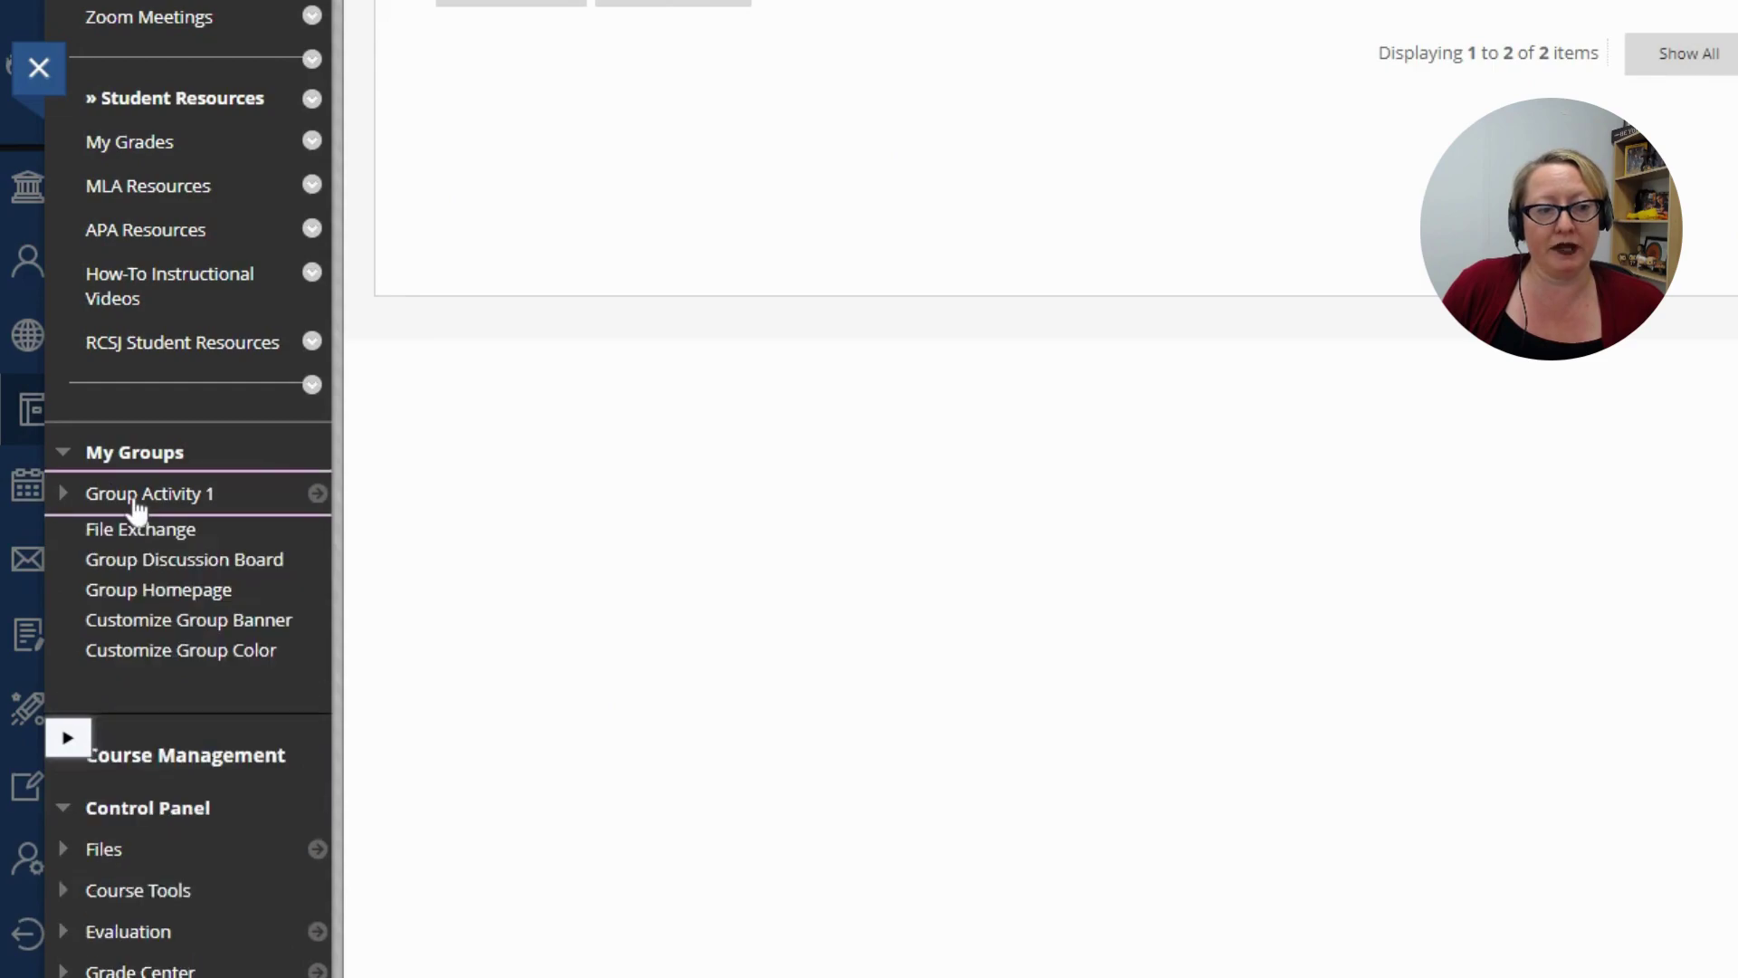
Open Group Activity 1's Group Discussion Board and its empty Group Activity 1 forum
left_click(141, 563)
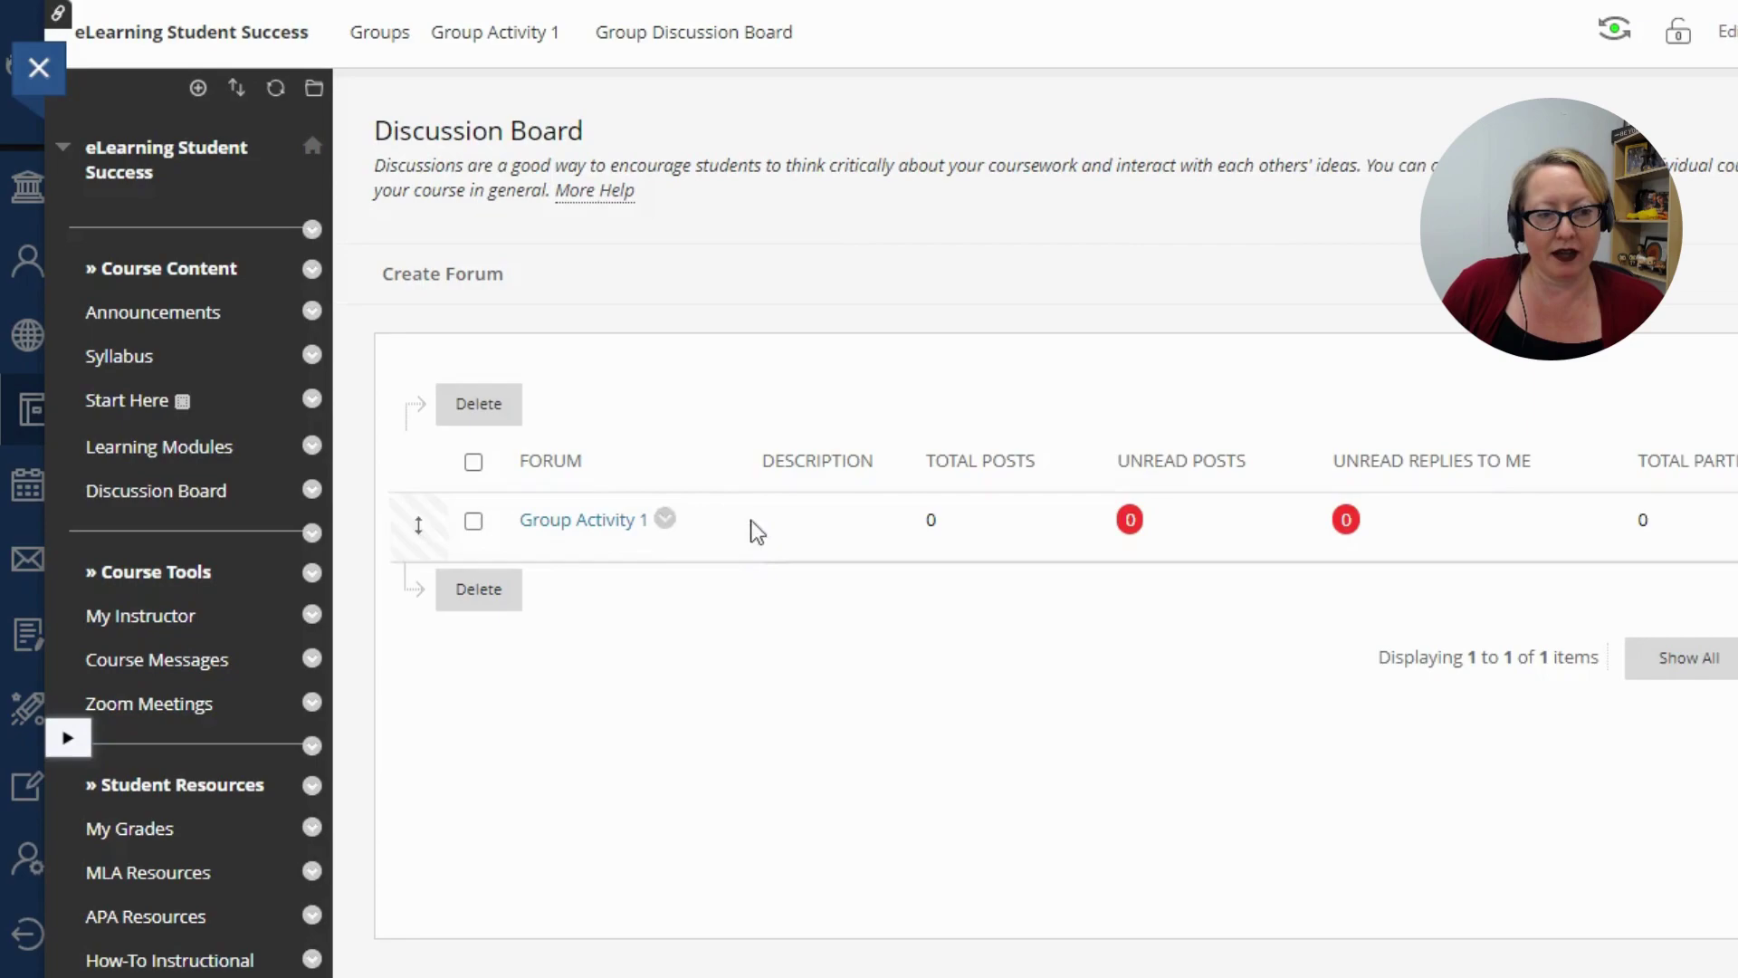
left_click(577, 522)
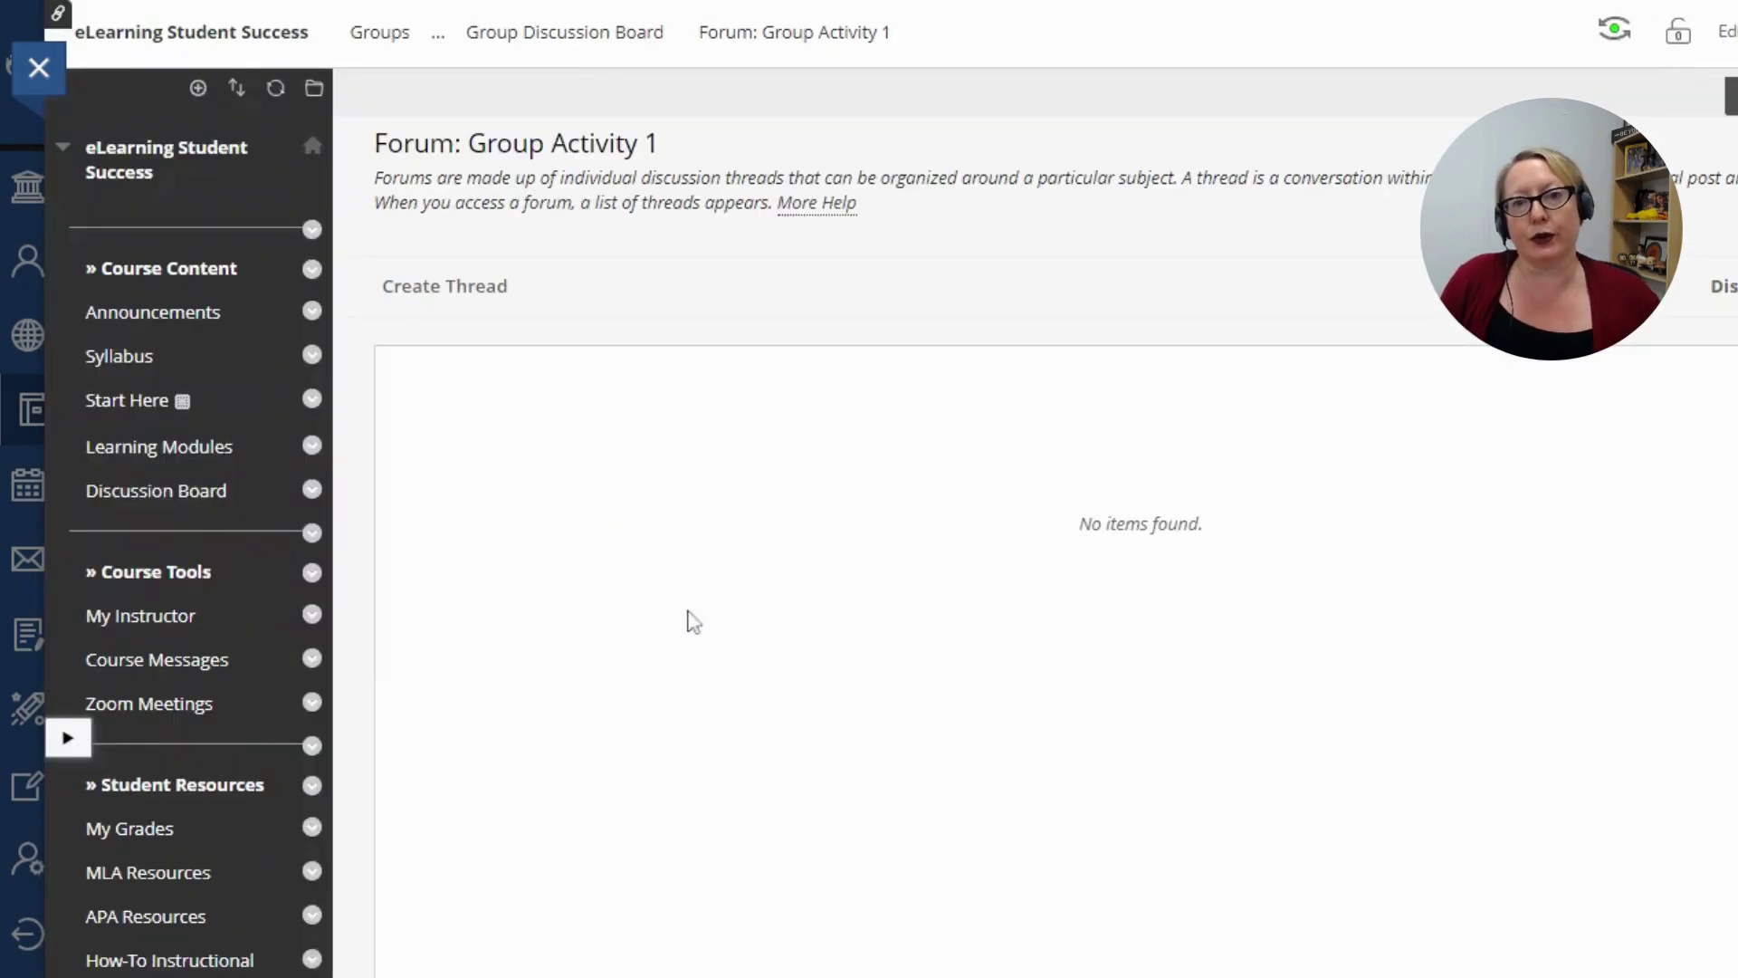